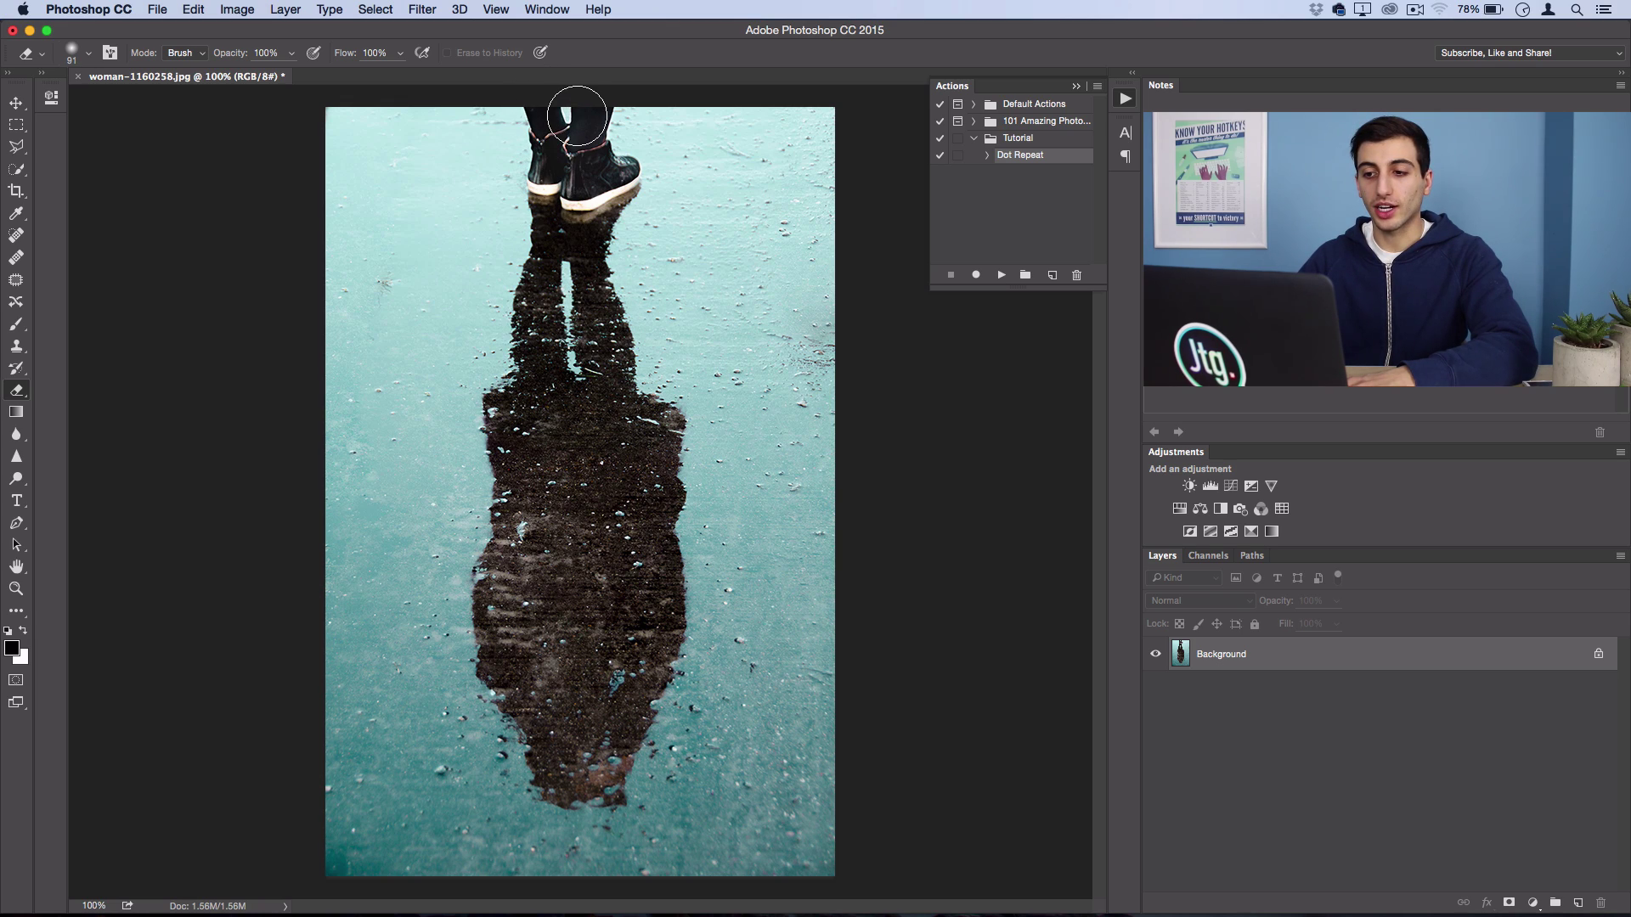
- Select both trouser legs above the boots using the Quick Selection tool with a 15 px brush
{"action": "key", "text": "super+plus"}
{"action": "key", "text": "super+plus"}
{"action": "left_click_drag", "start_coordinate": [573, 106], "coordinate": [602, 299]}
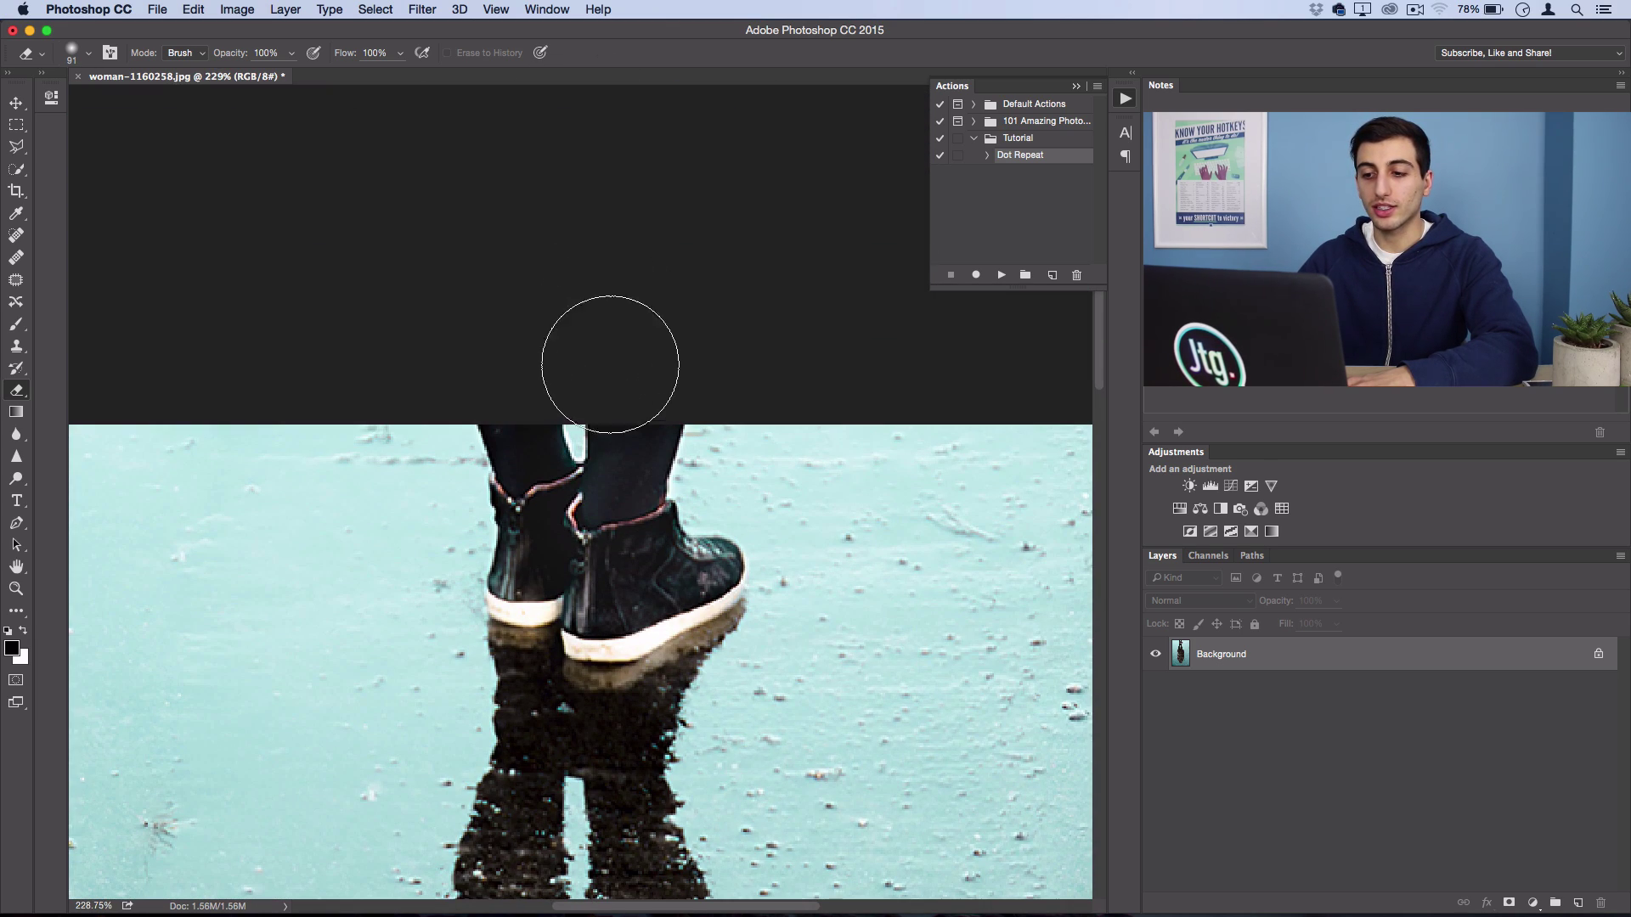
{"action": "key", "text": "super+plus"}
{"action": "key", "text": "super+plus"}
{"action": "scroll", "coordinate": [611, 370], "scroll_direction": "up", "scroll_amount": 2}
{"action": "key", "text": "]"}
{"action": "key", "text": "]"}
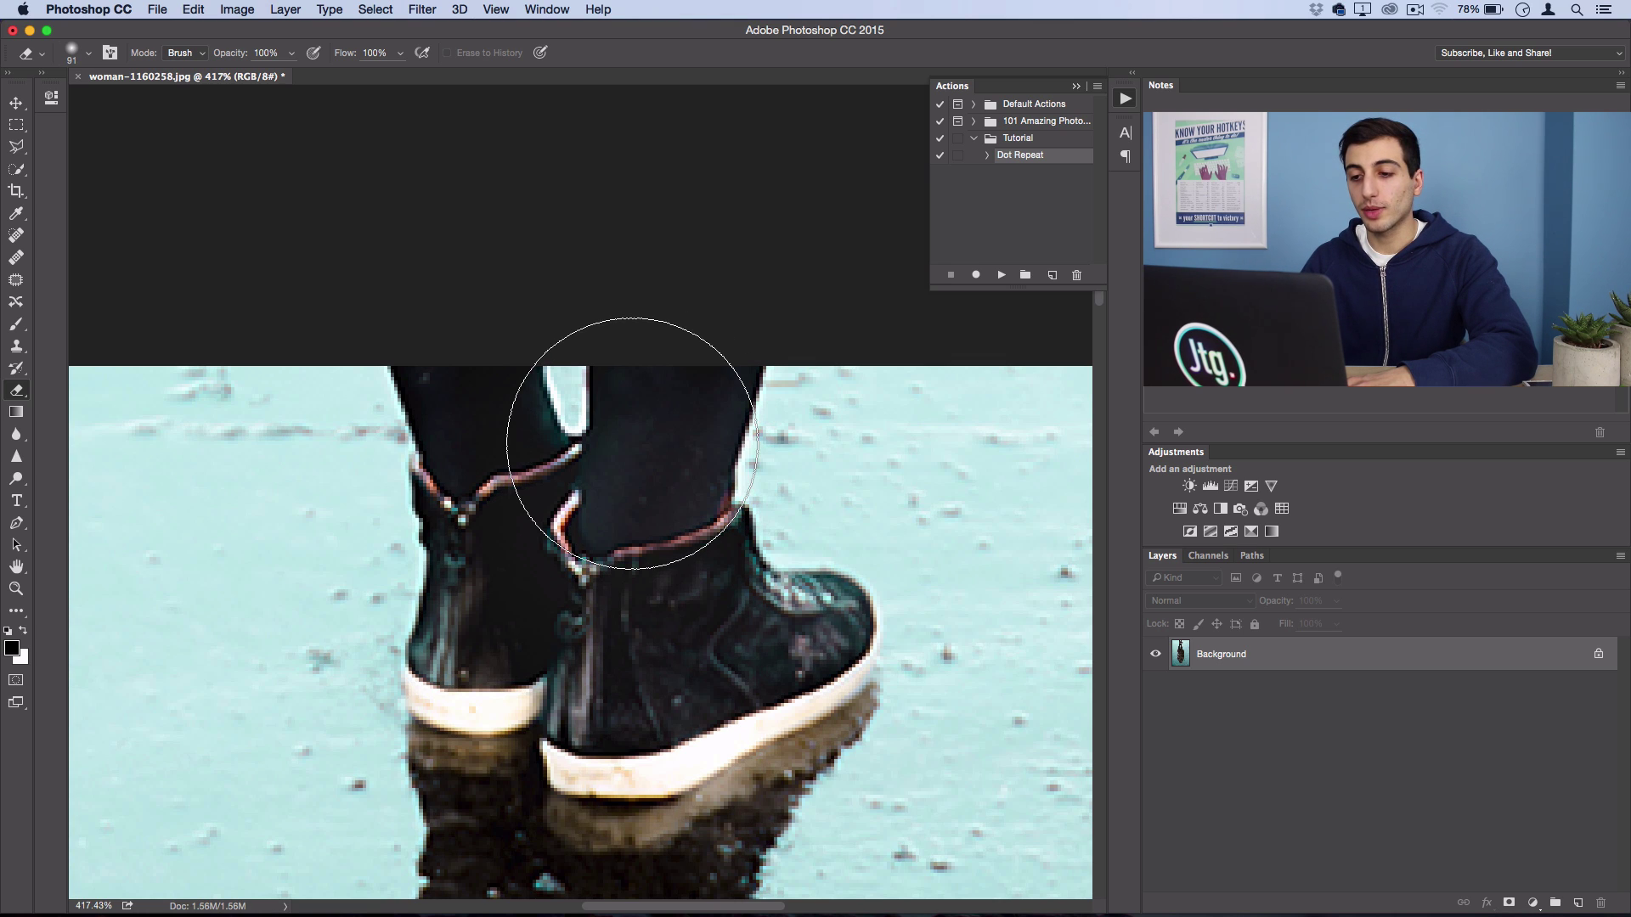
{"action": "left_click", "coordinate": [16, 169]}
{"action": "right_click", "coordinate": [20, 177]}
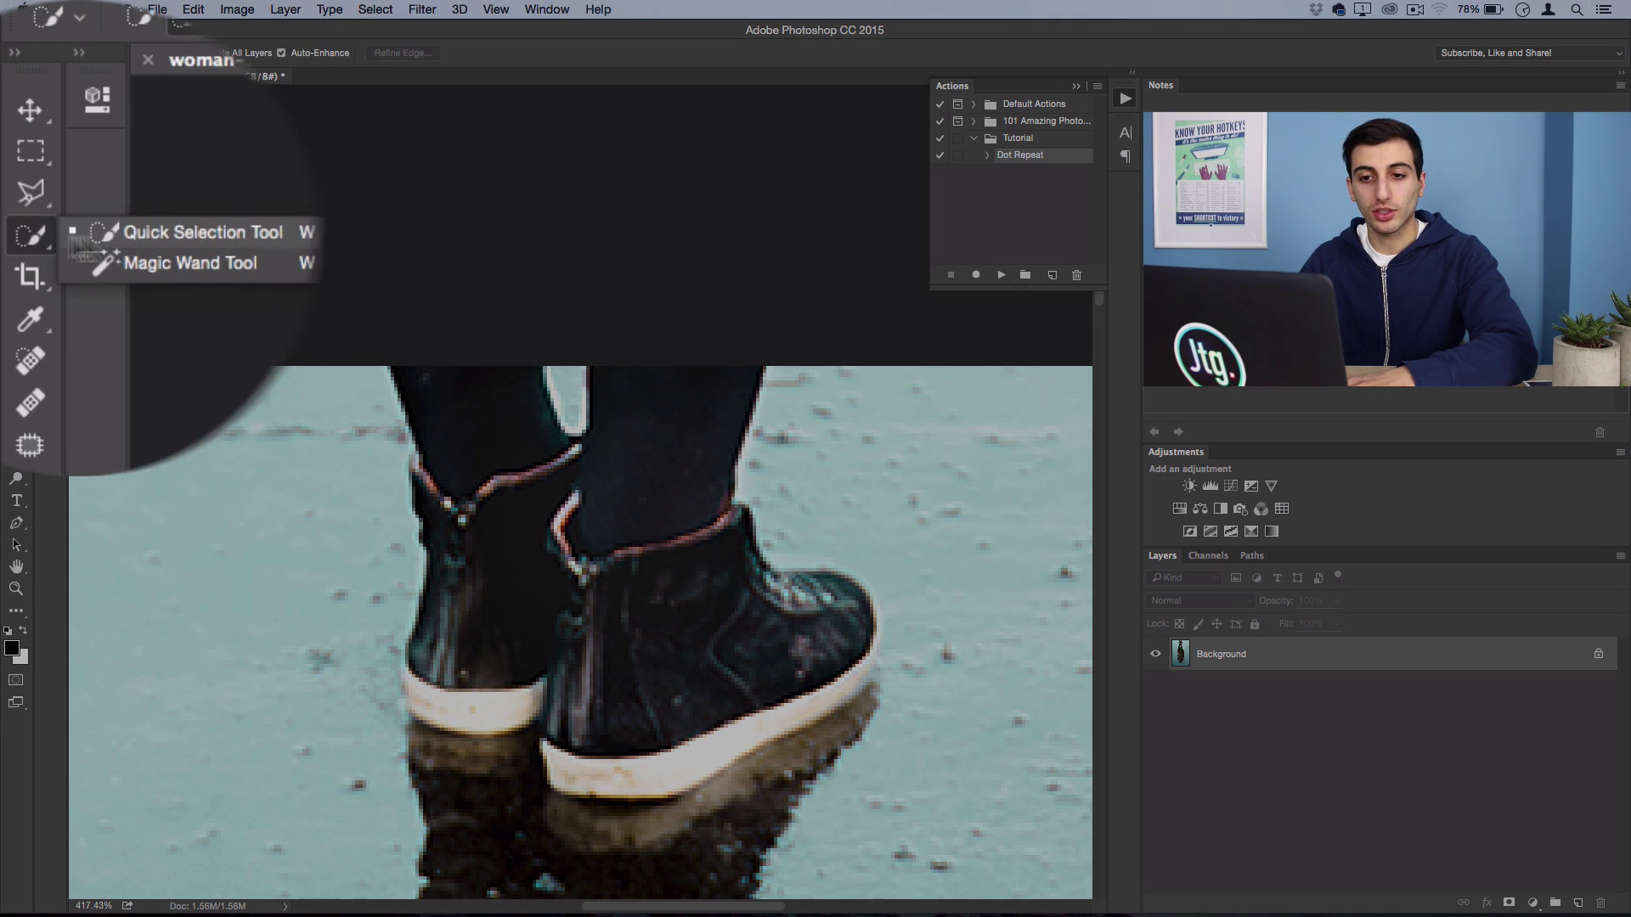
{"action": "left_click", "coordinate": [73, 170]}
{"action": "right_click", "coordinate": [222, 114]}
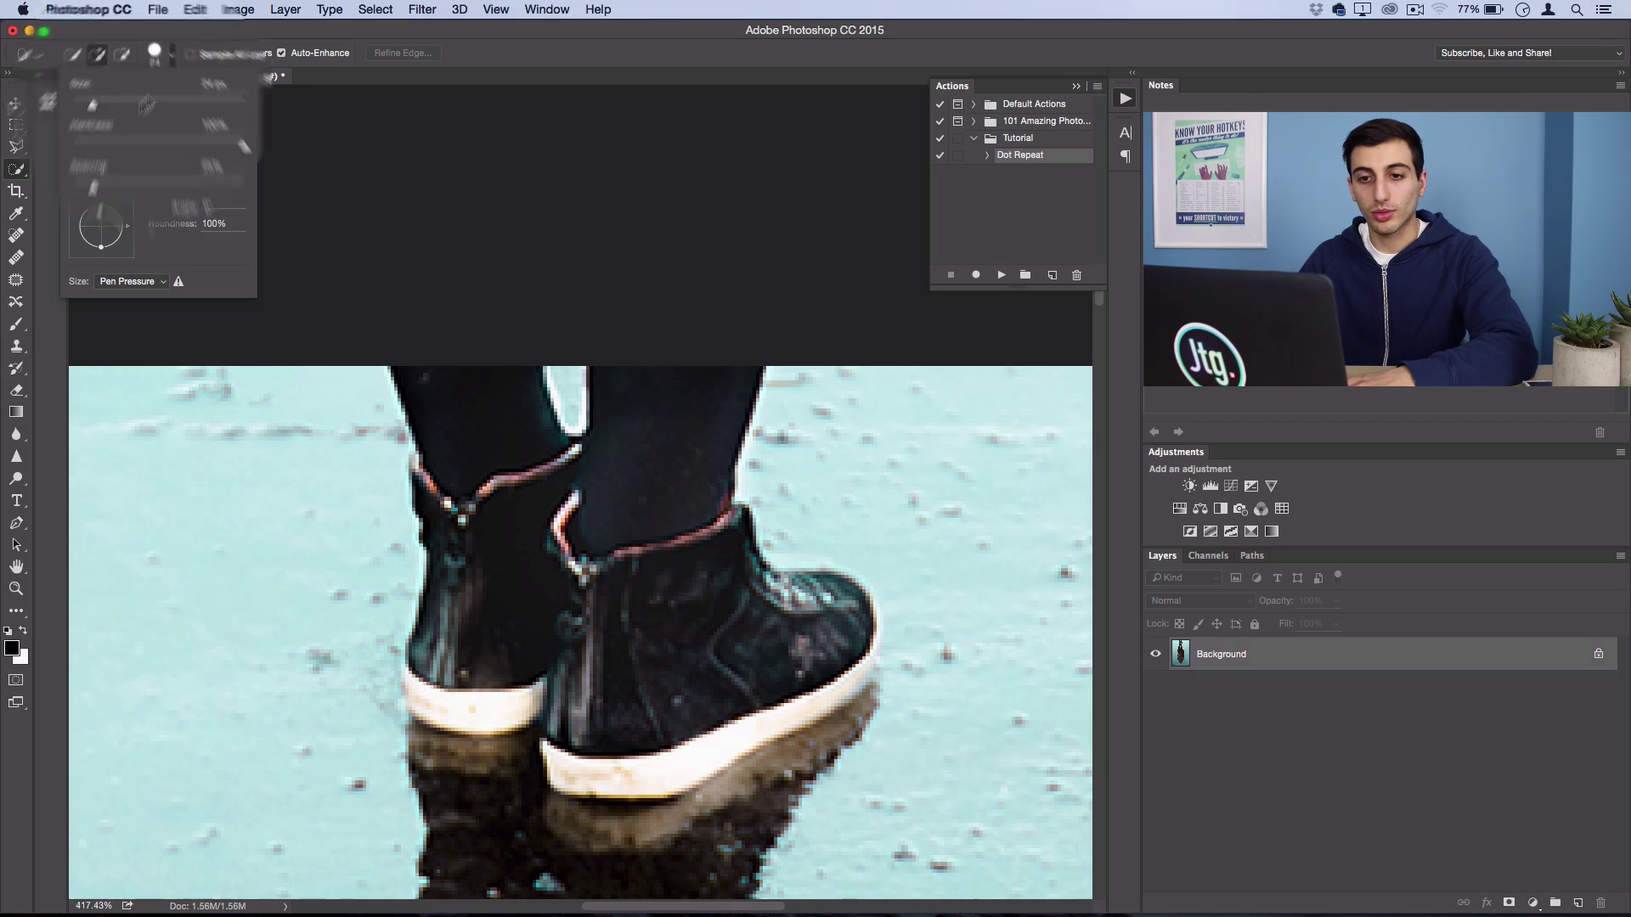
{"action": "left_click_drag", "start_coordinate": [88, 97], "coordinate": [88, 103]}
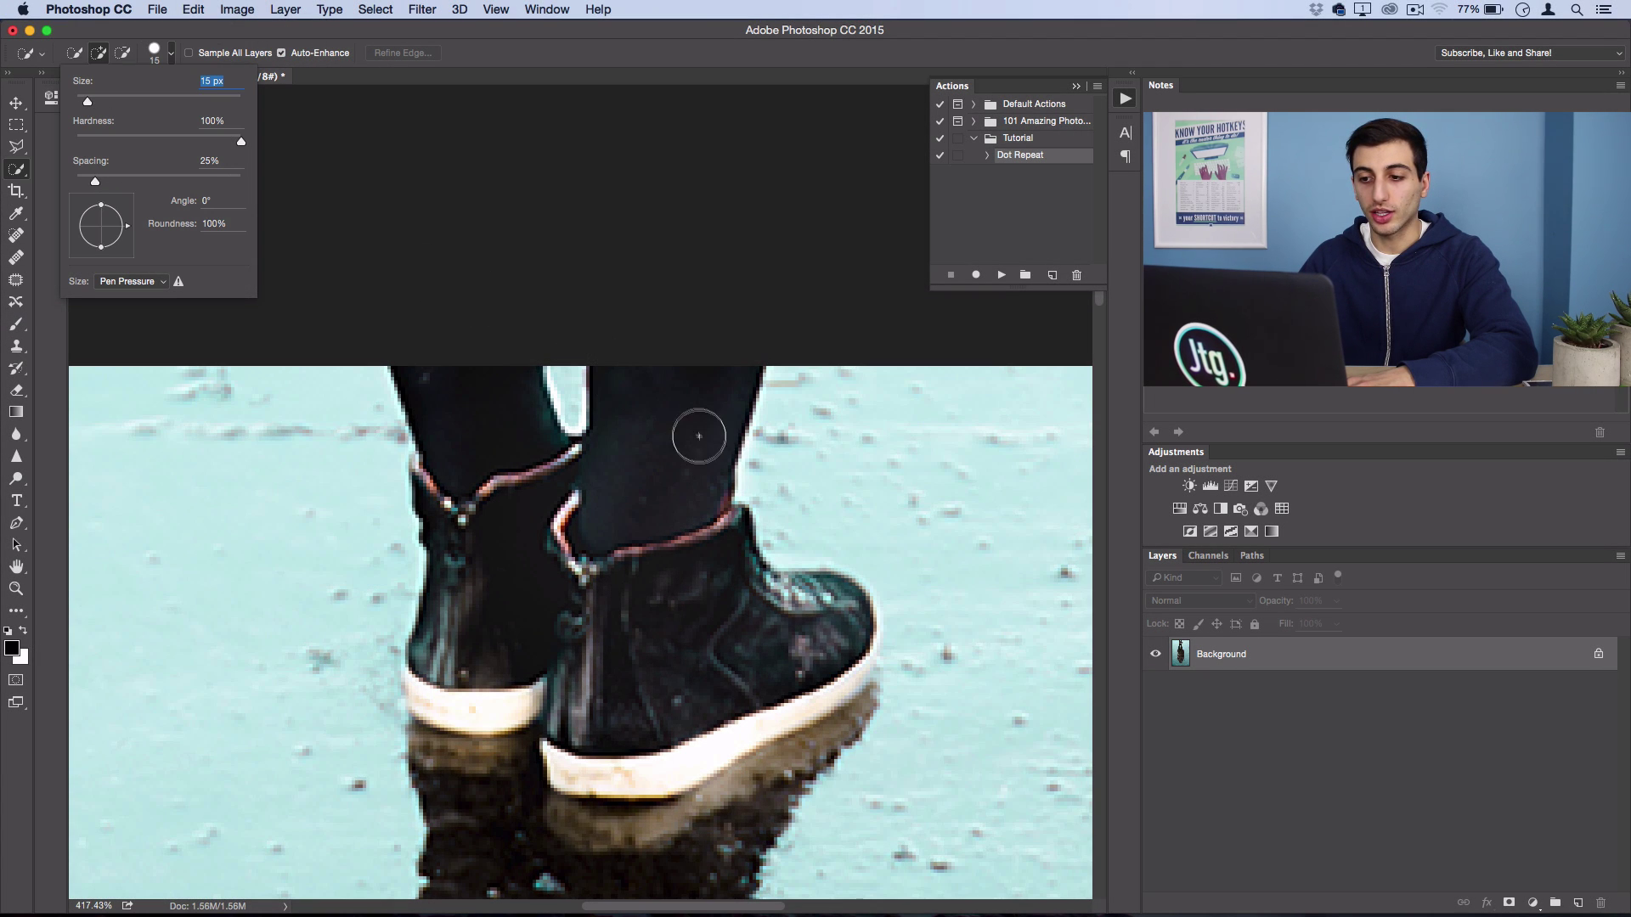
{"action": "left_click_drag", "start_coordinate": [641, 485], "coordinate": [661, 404]}
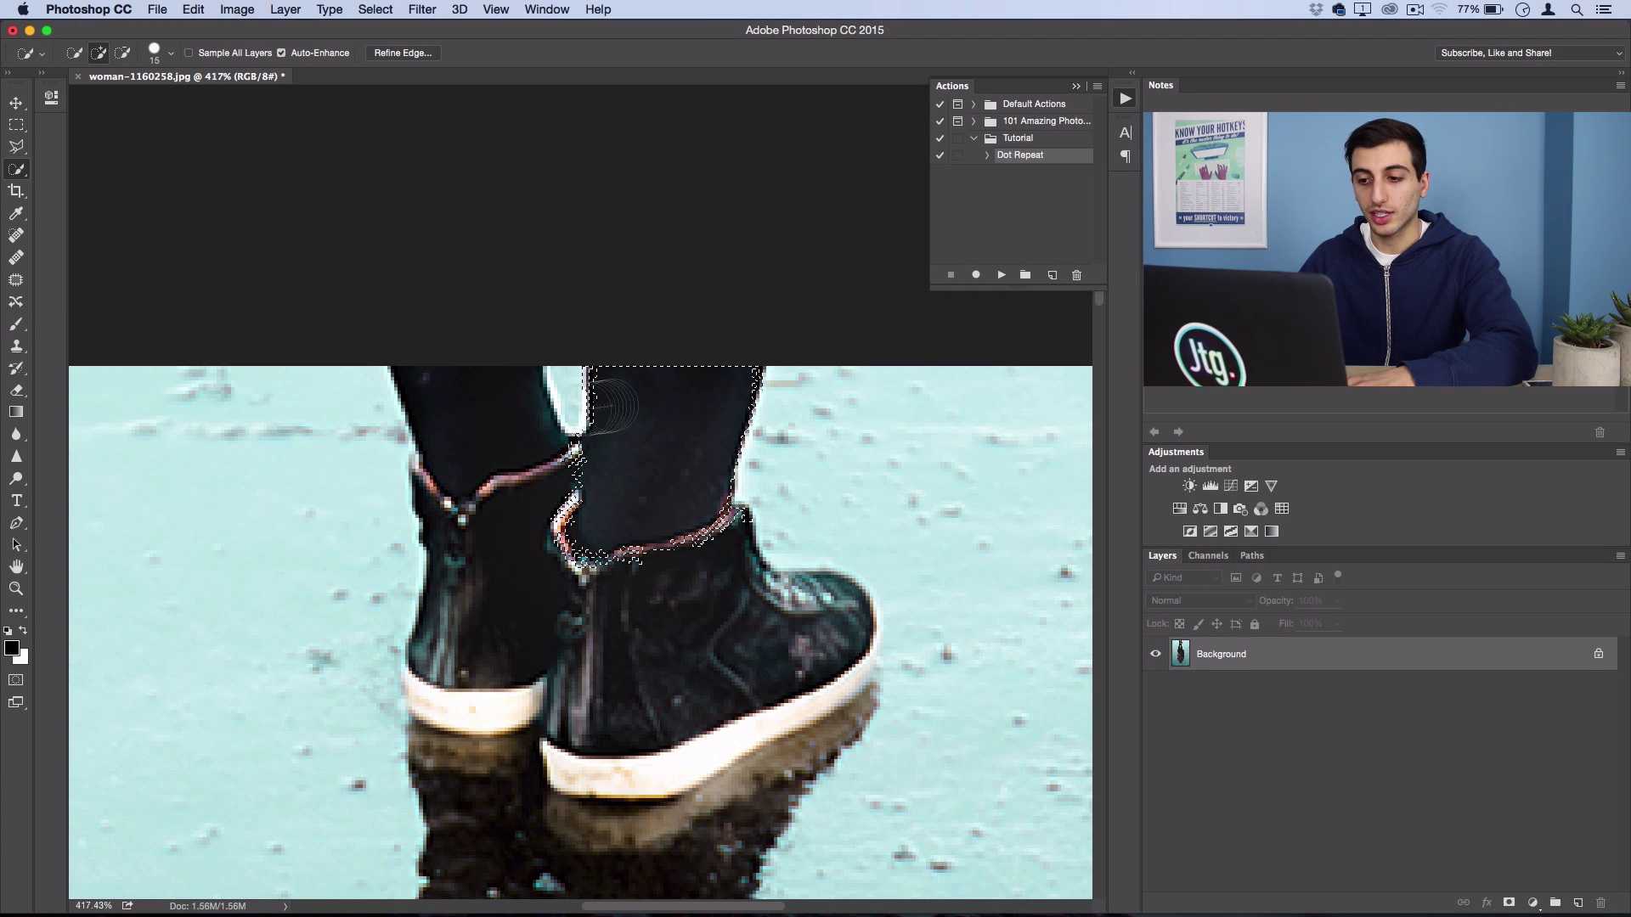
{"action": "left_click_drag", "start_coordinate": [503, 430], "coordinate": [497, 418]}
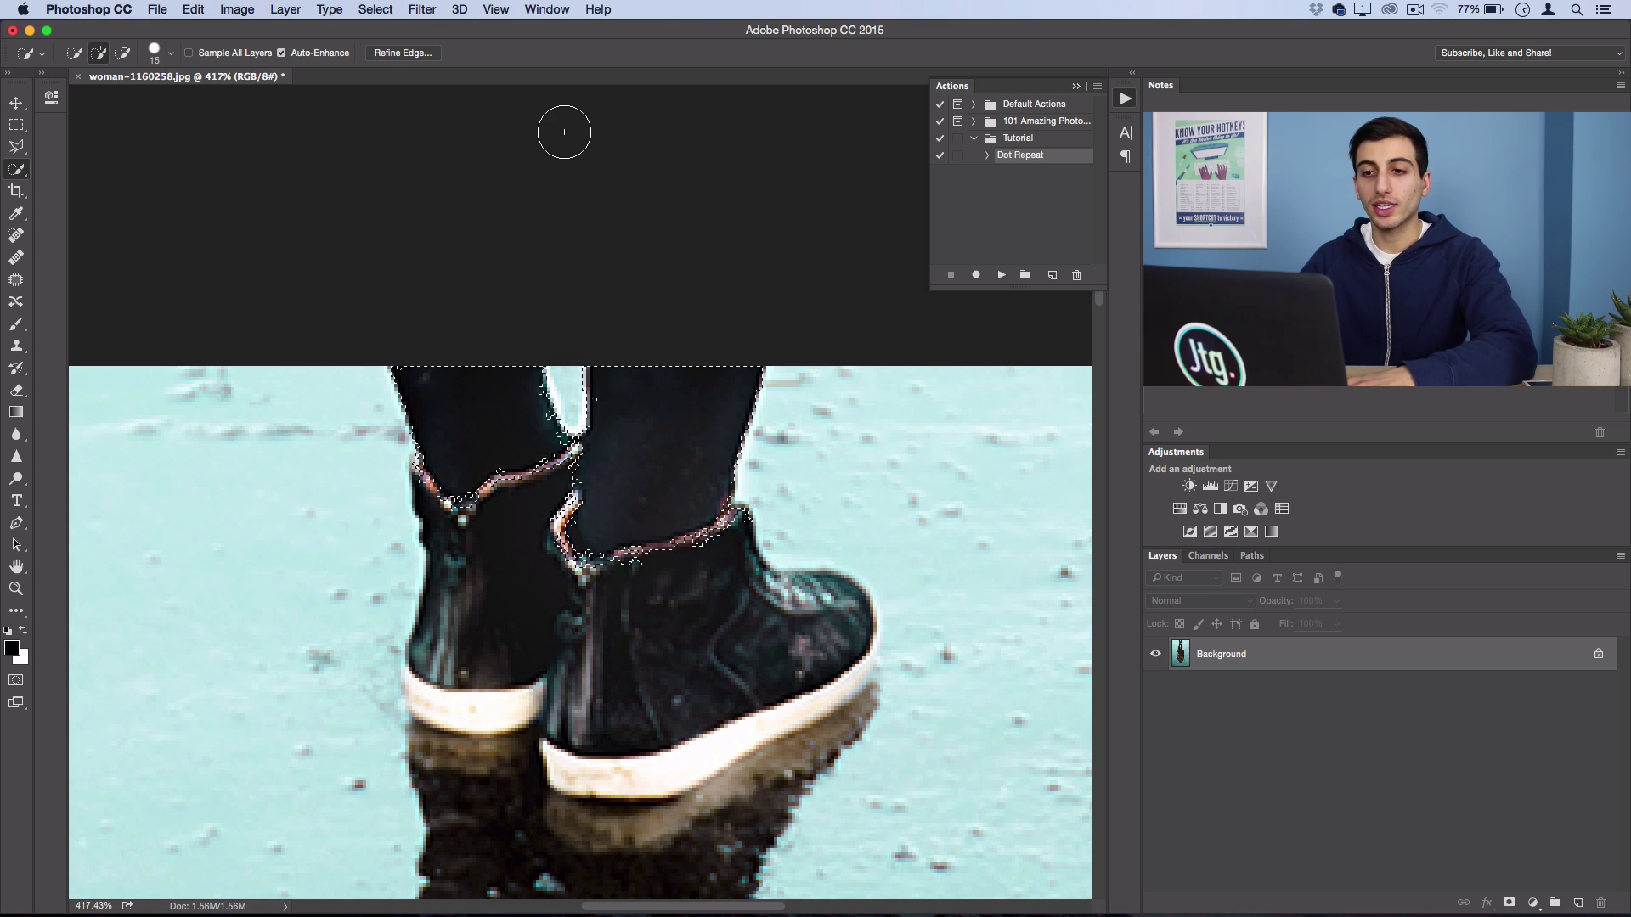
- Refine the leg selection's edge with Smooth 13 and shift the edge outward
{"action": "left_click", "coordinate": [419, 54]}
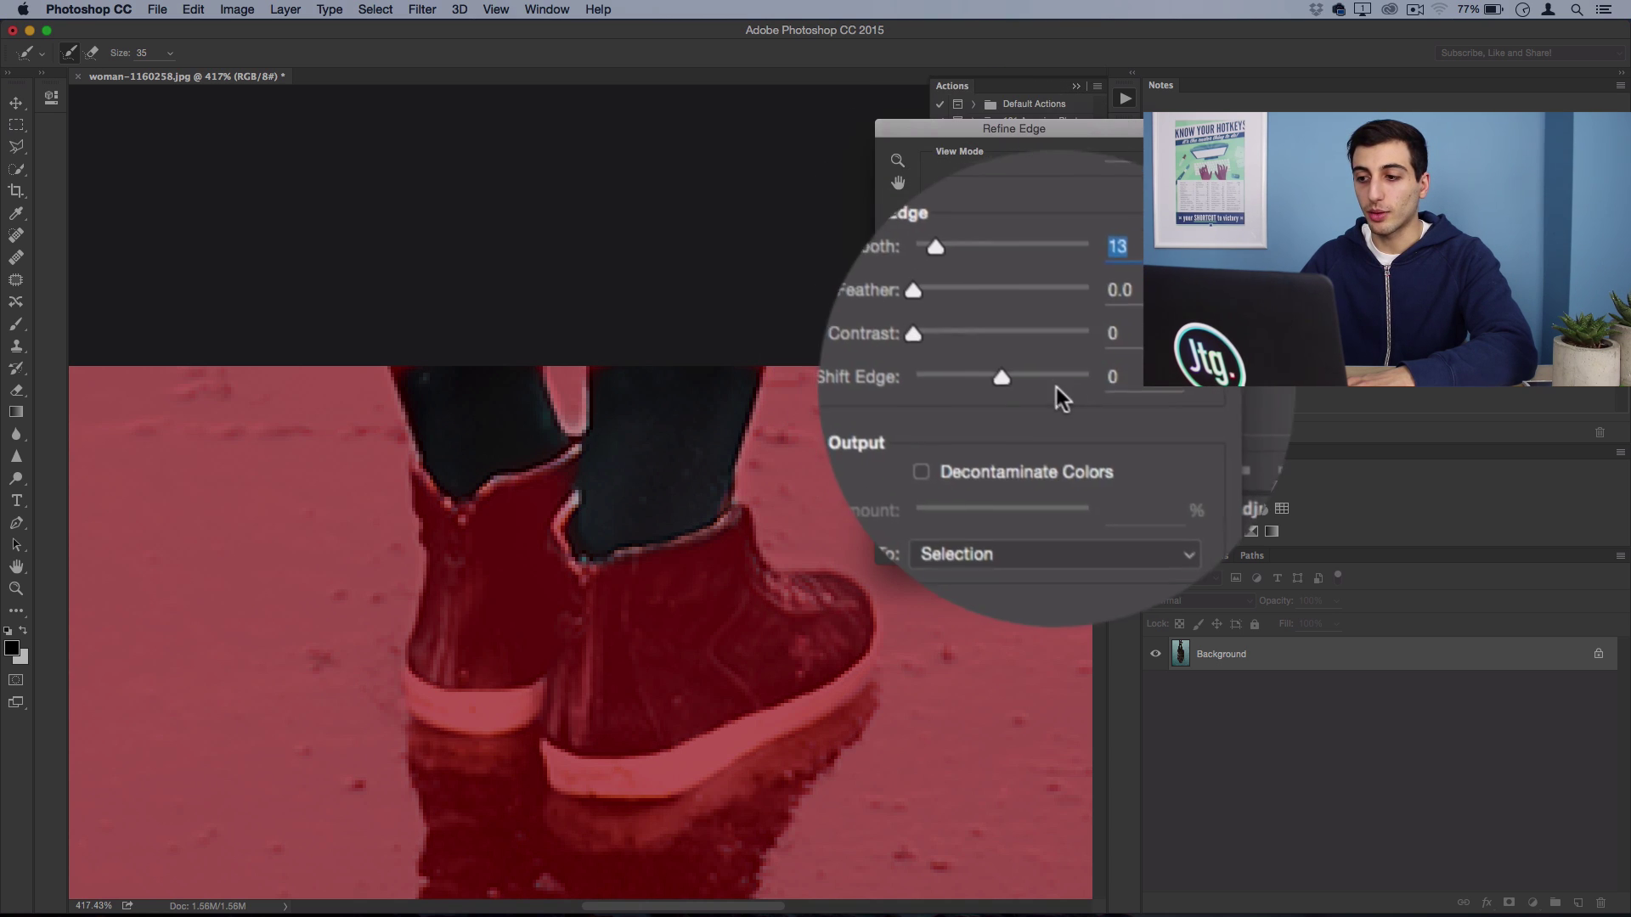
{"action": "left_click", "coordinate": [1050, 383]}
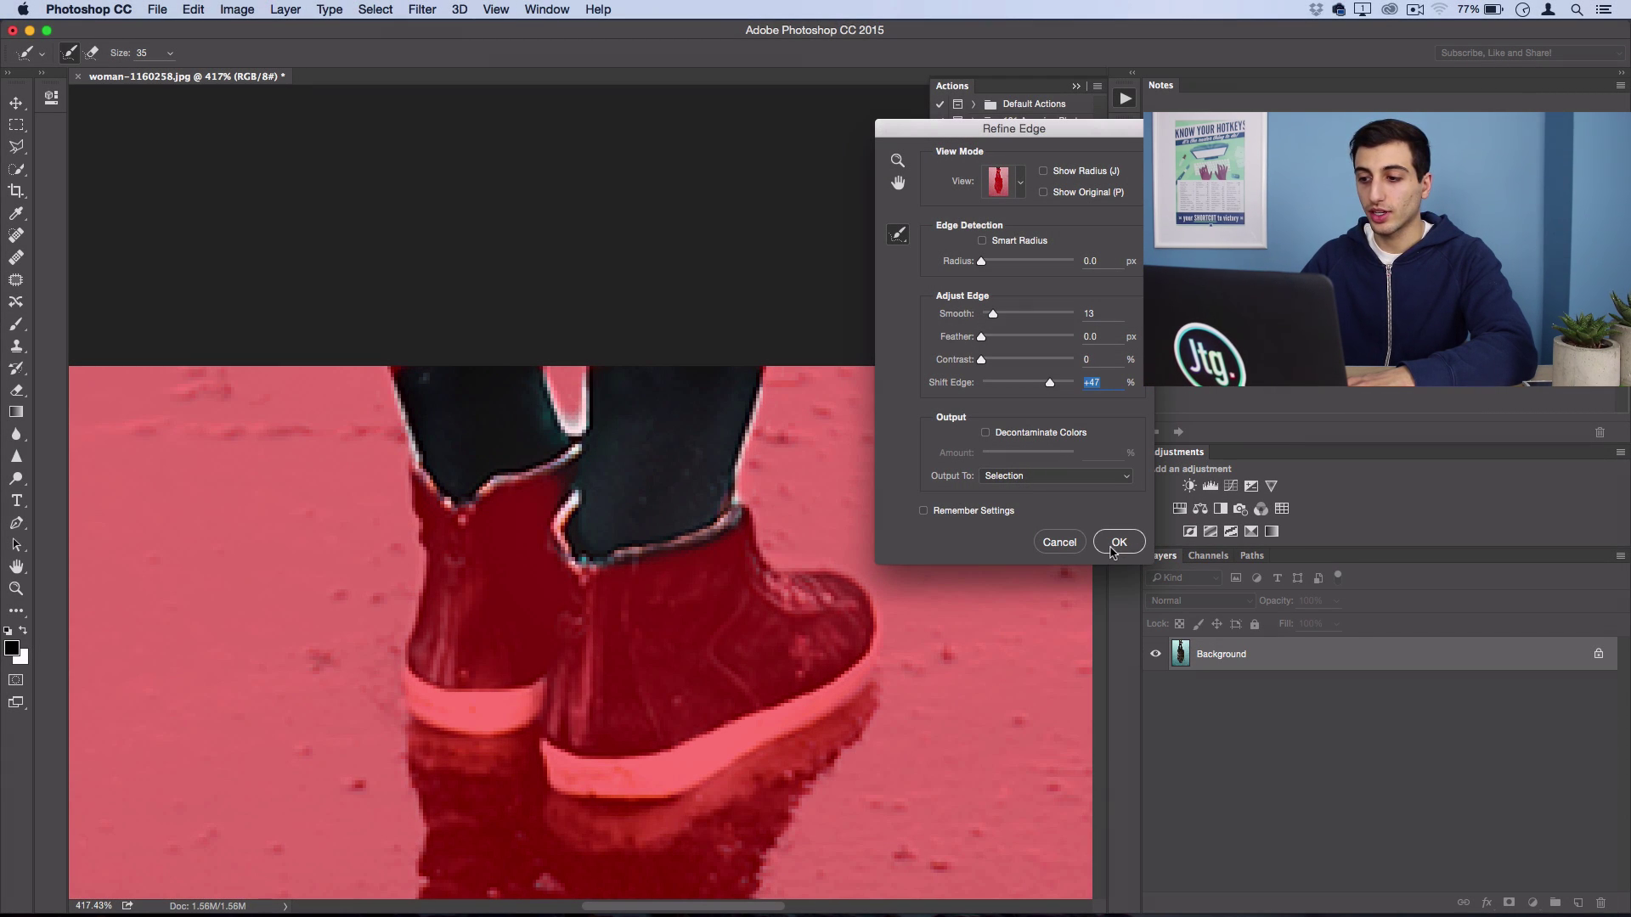
{"action": "left_click", "coordinate": [1118, 544]}
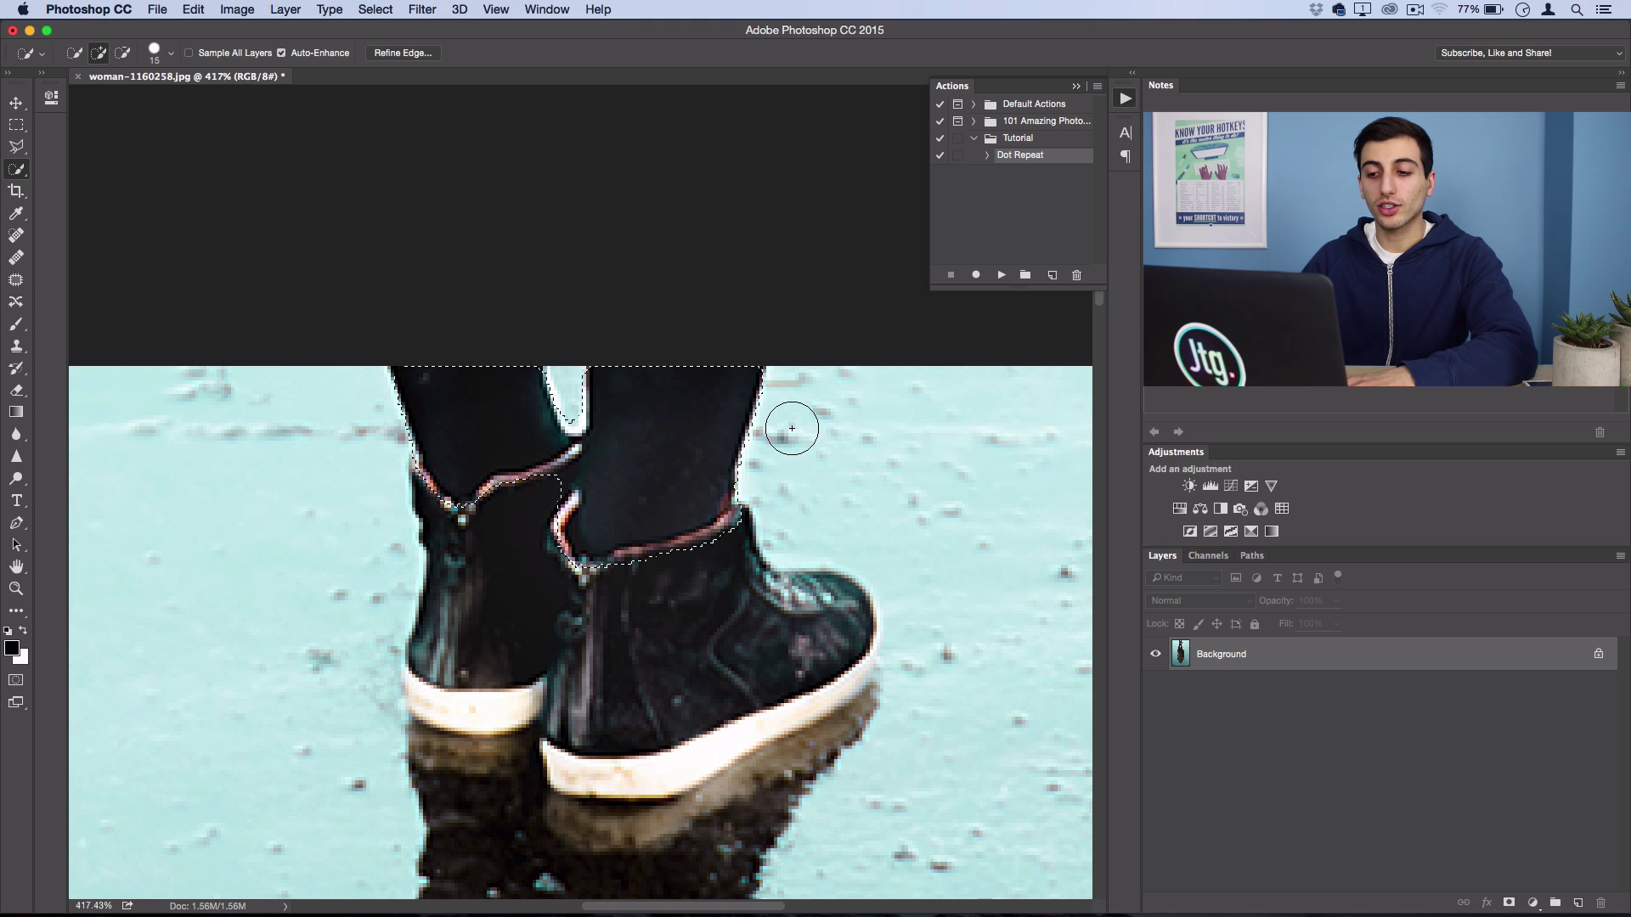
- Try a Content-Aware fill in Normal mode at 100% opacity on the selected legs, and undo it
{"action": "key", "text": "BackSpace"}
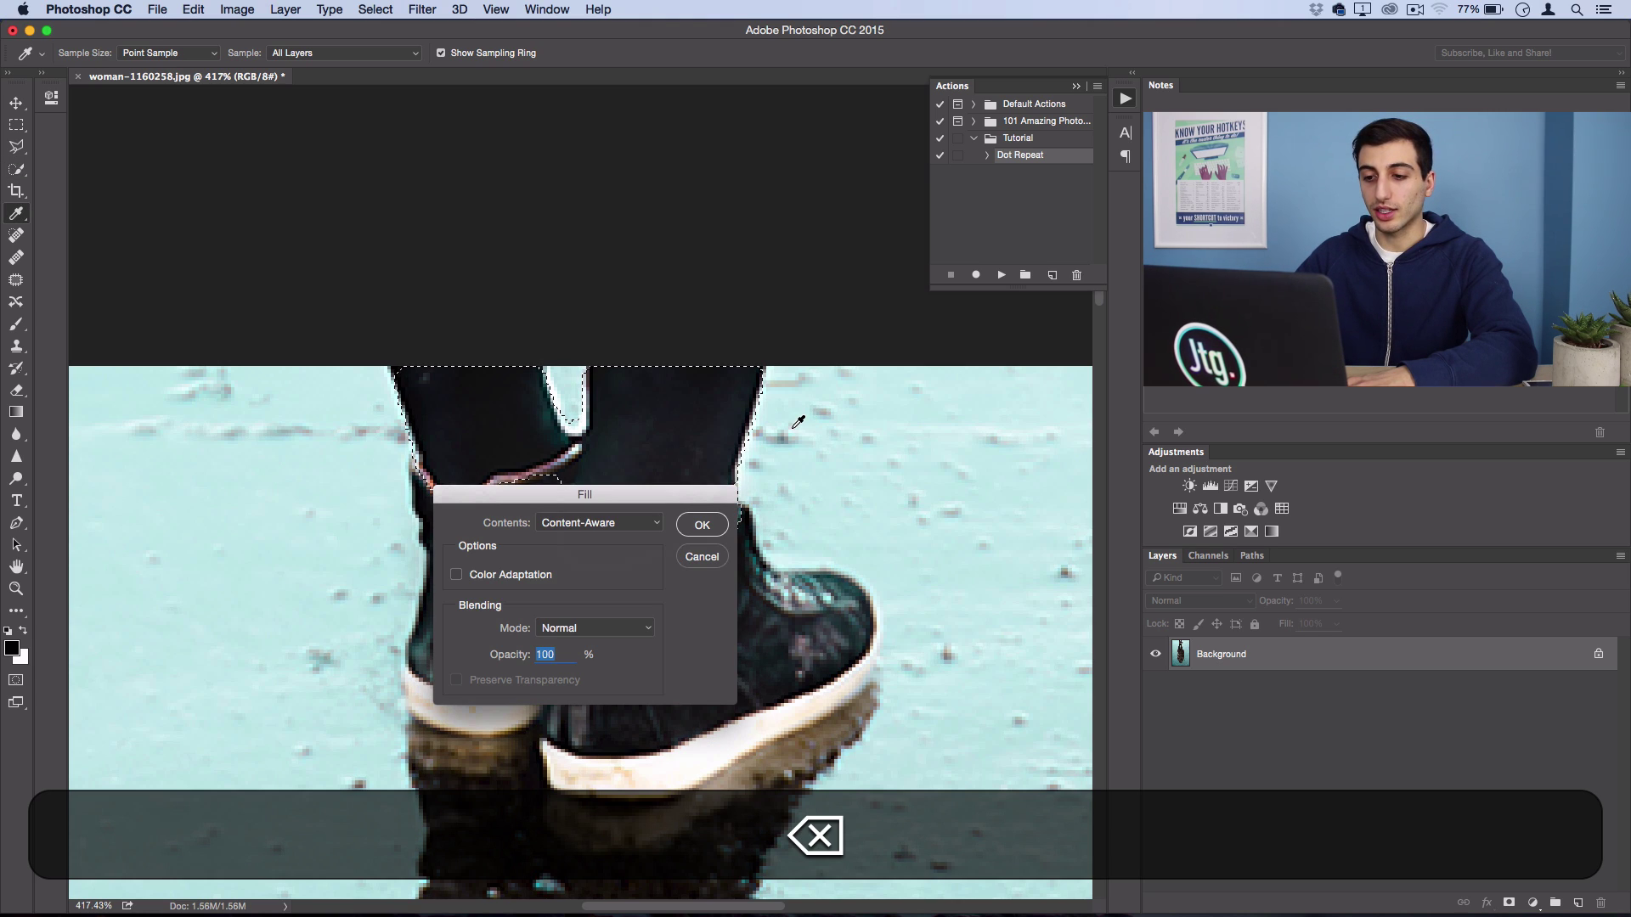
{"action": "left_click", "coordinate": [597, 520]}
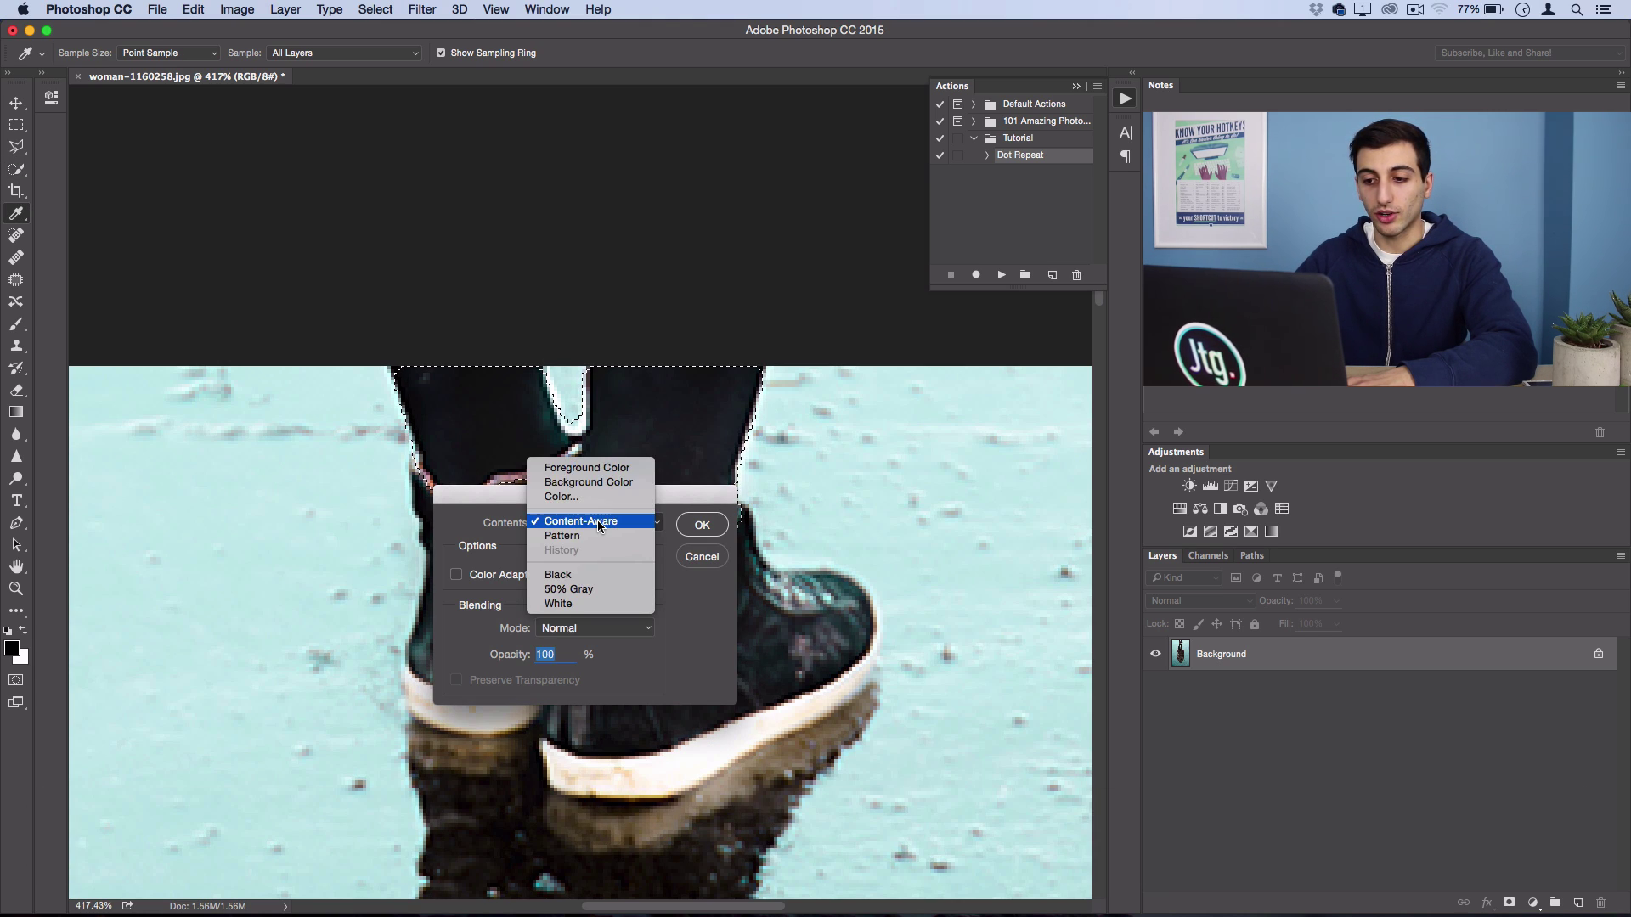
{"action": "left_click", "coordinate": [598, 524]}
{"action": "left_click", "coordinate": [704, 525]}
{"action": "scroll", "coordinate": [825, 490], "scroll_direction": "down", "scroll_amount": 5}
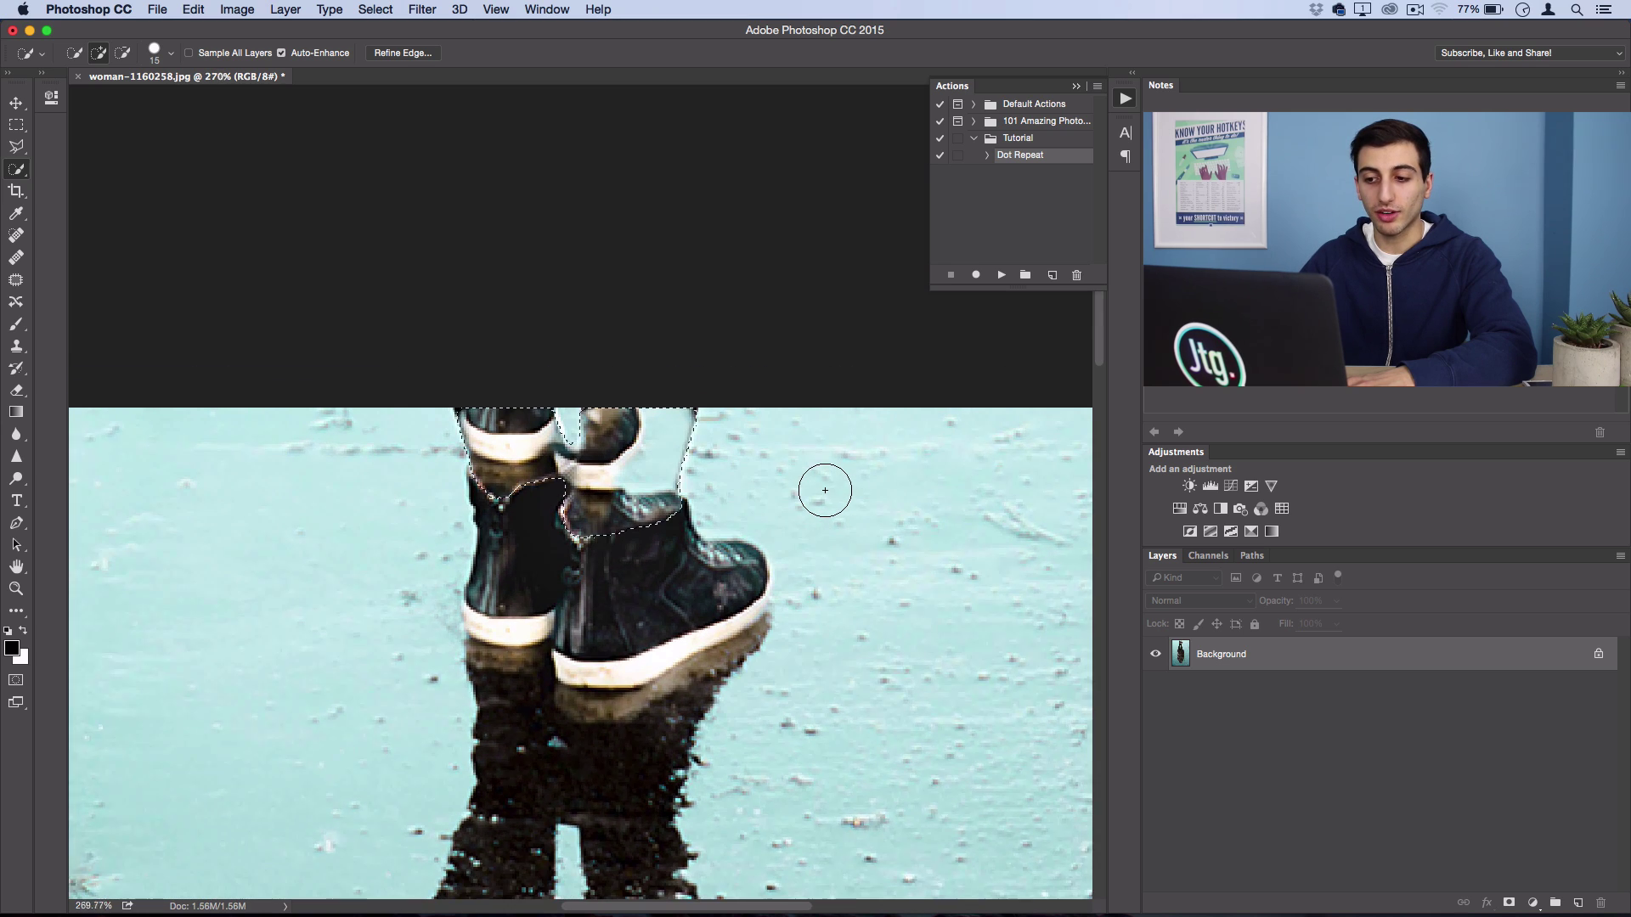
{"action": "scroll", "coordinate": [824, 490], "scroll_direction": "up", "scroll_amount": 1}
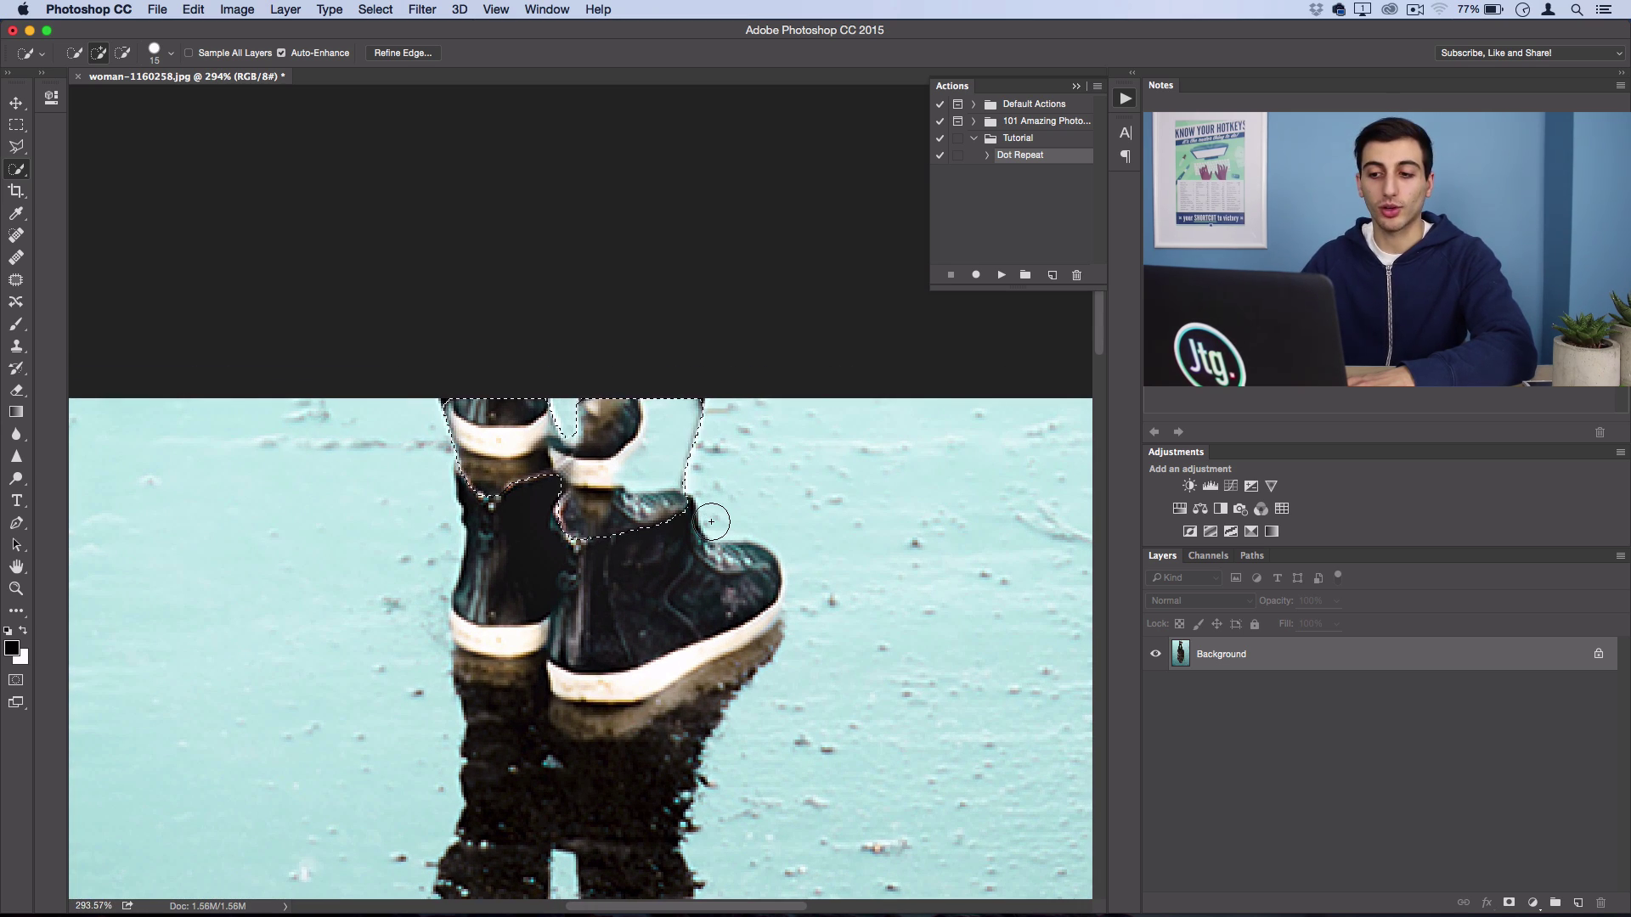
{"action": "key", "text": "super"}
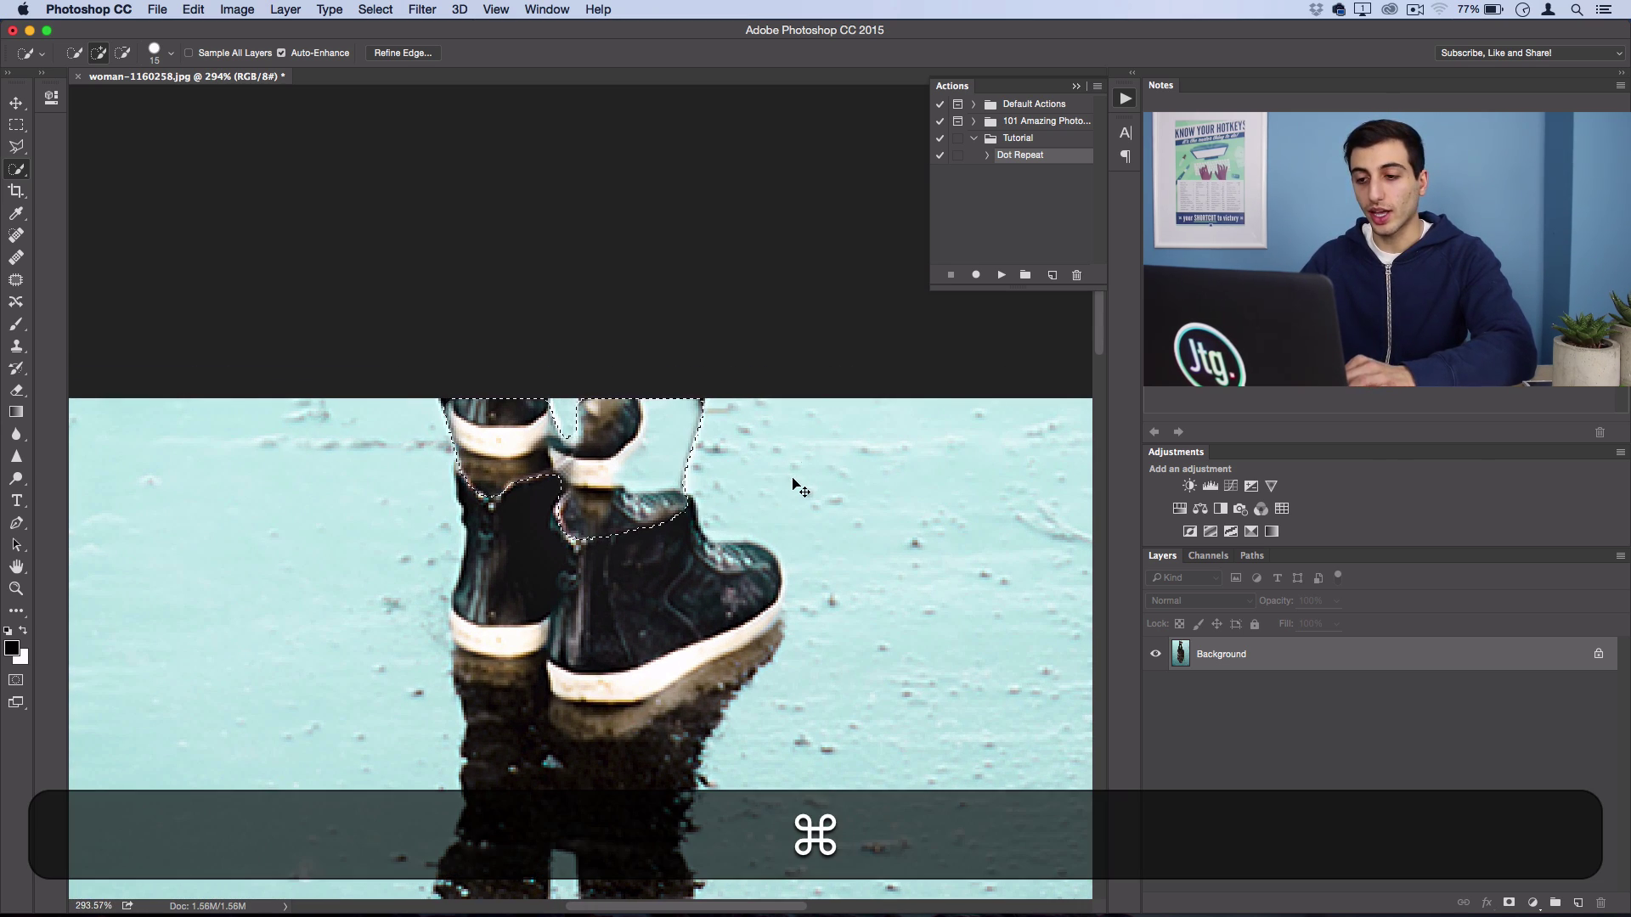
{"action": "key", "text": "super+z"}
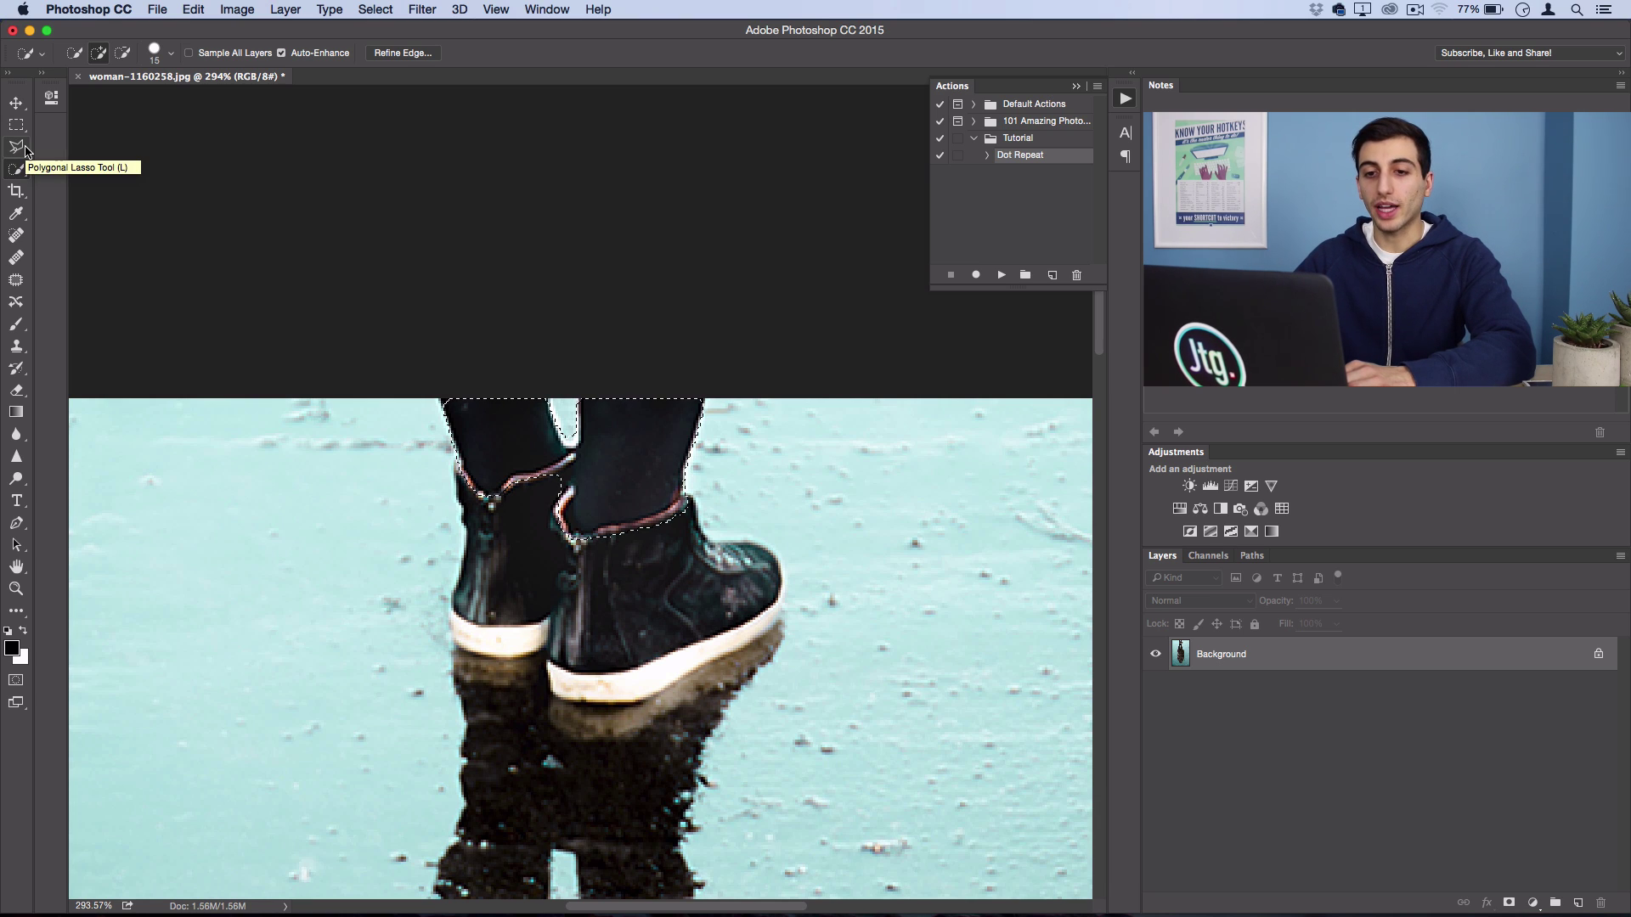
- Copy the selected legs onto their own layer with Layer Via Copy
{"action": "left_click", "coordinate": [25, 147]}
{"action": "right_click", "coordinate": [532, 377]}
{"action": "left_click", "coordinate": [509, 427]}
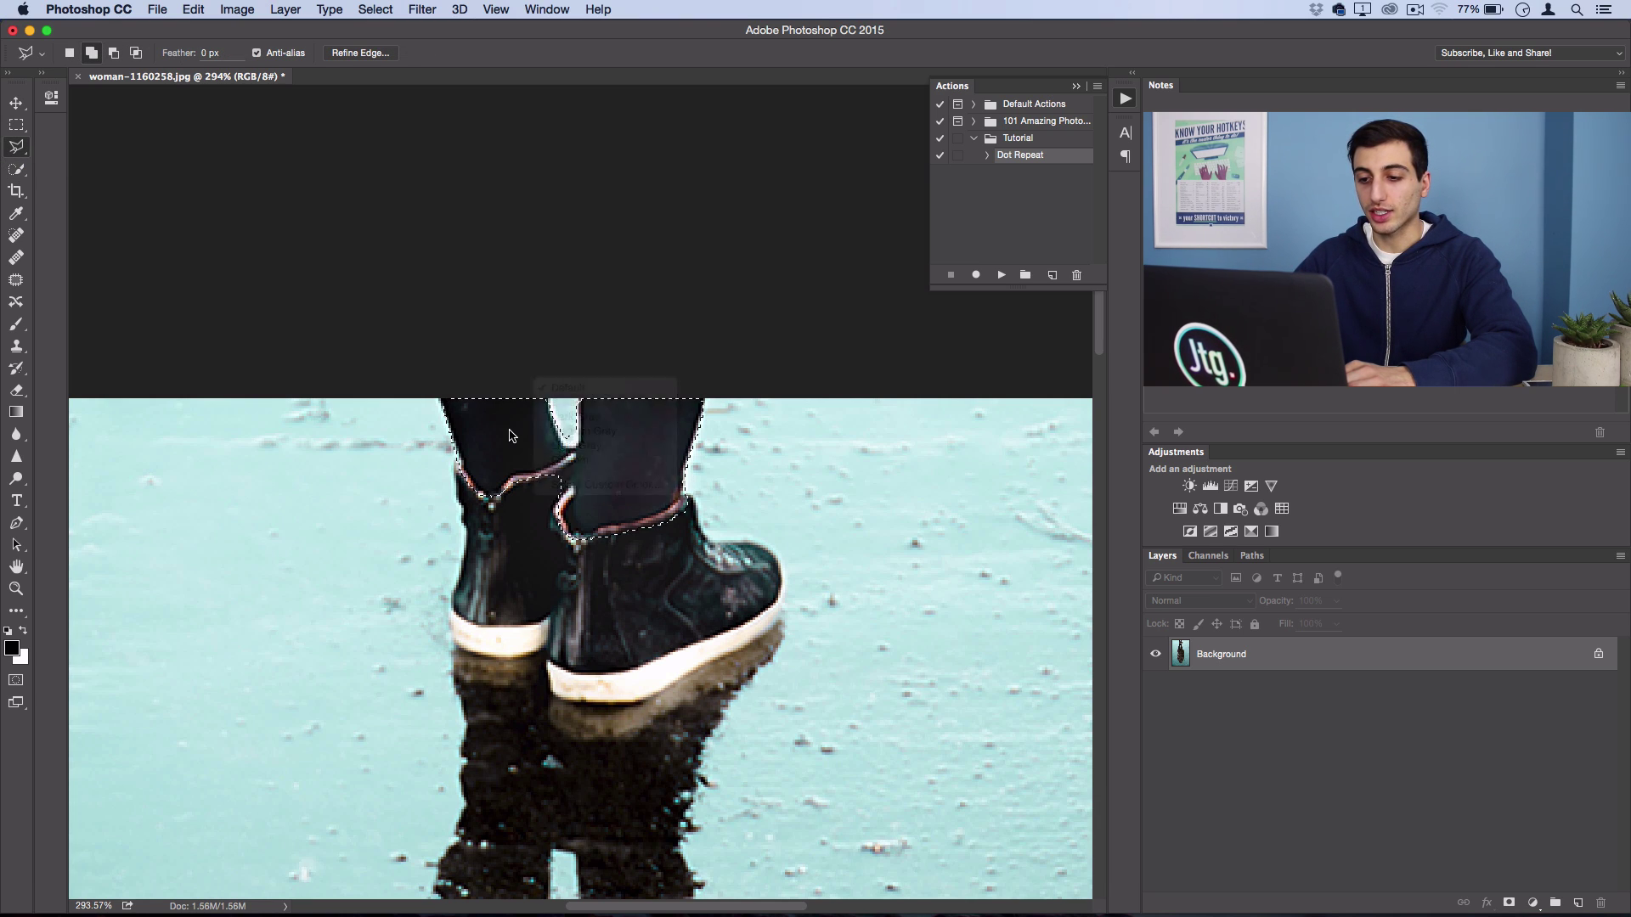
{"action": "right_click", "coordinate": [509, 427]}
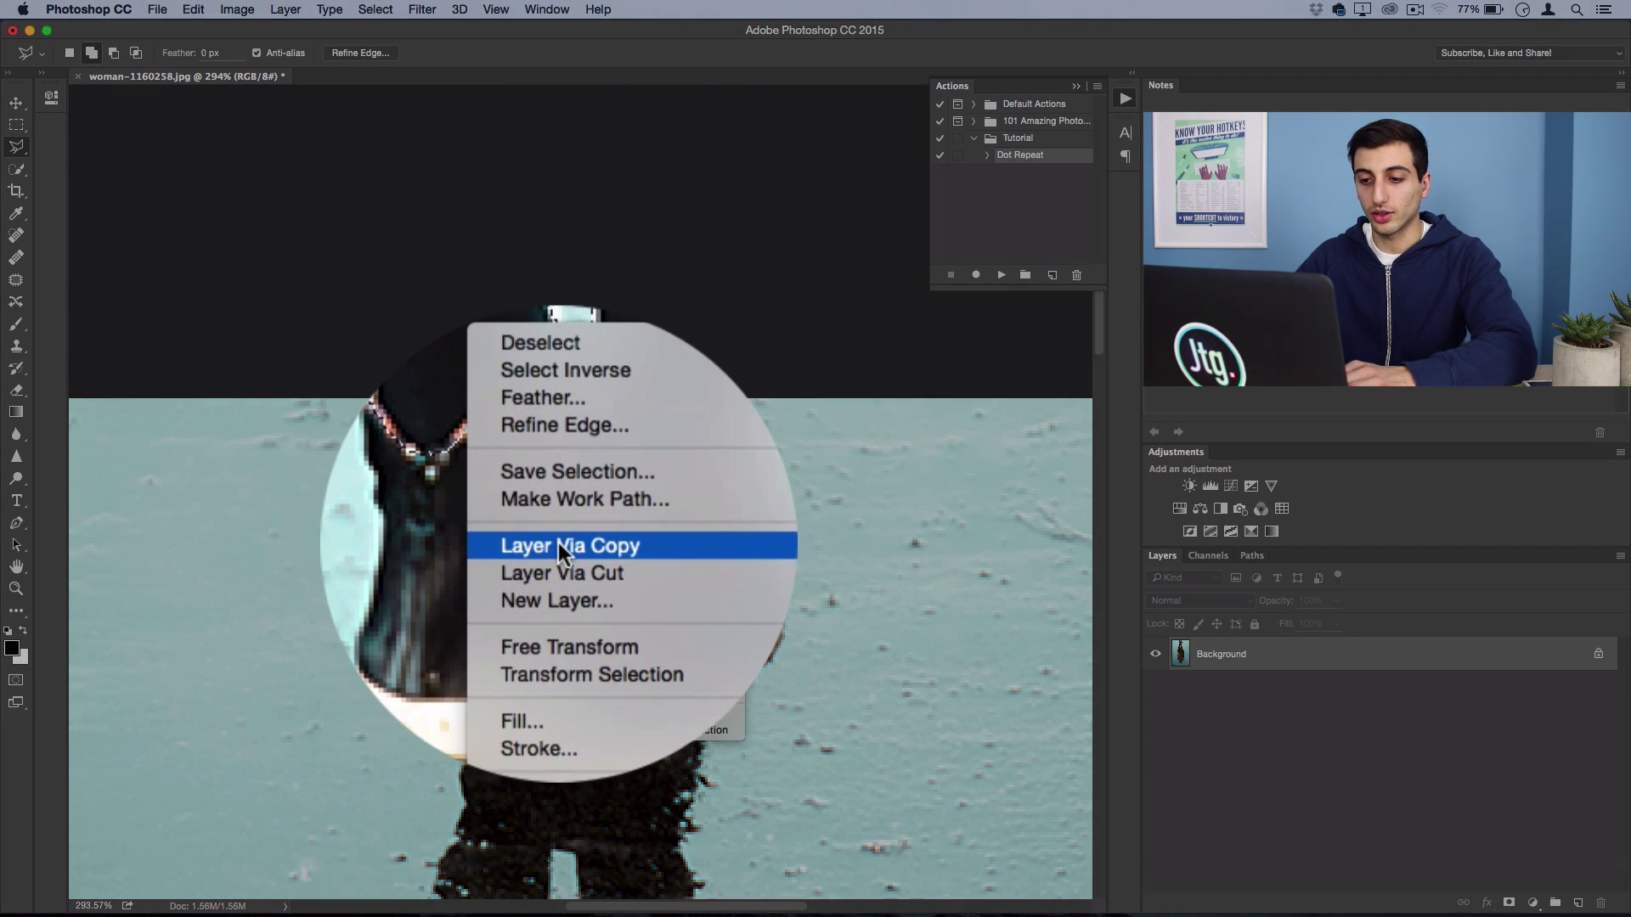
{"action": "left_click", "coordinate": [559, 545]}
- Duplicate the Background layer and place the copy above Layer 1
{"action": "left_click", "coordinate": [1240, 687]}
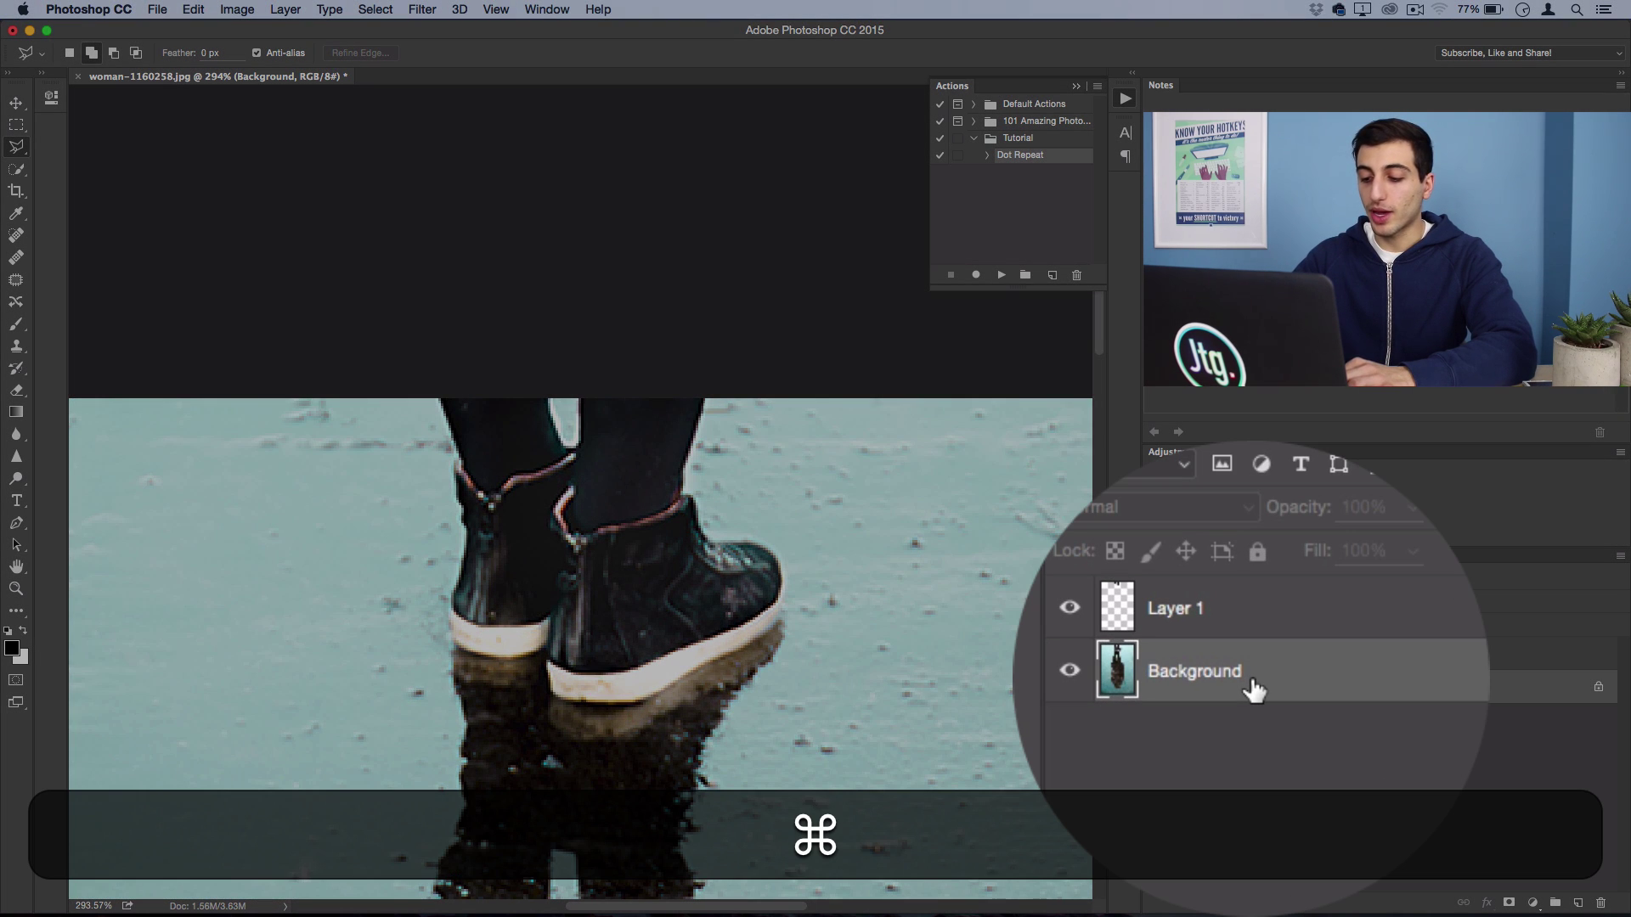
{"action": "key", "text": "super+j"}
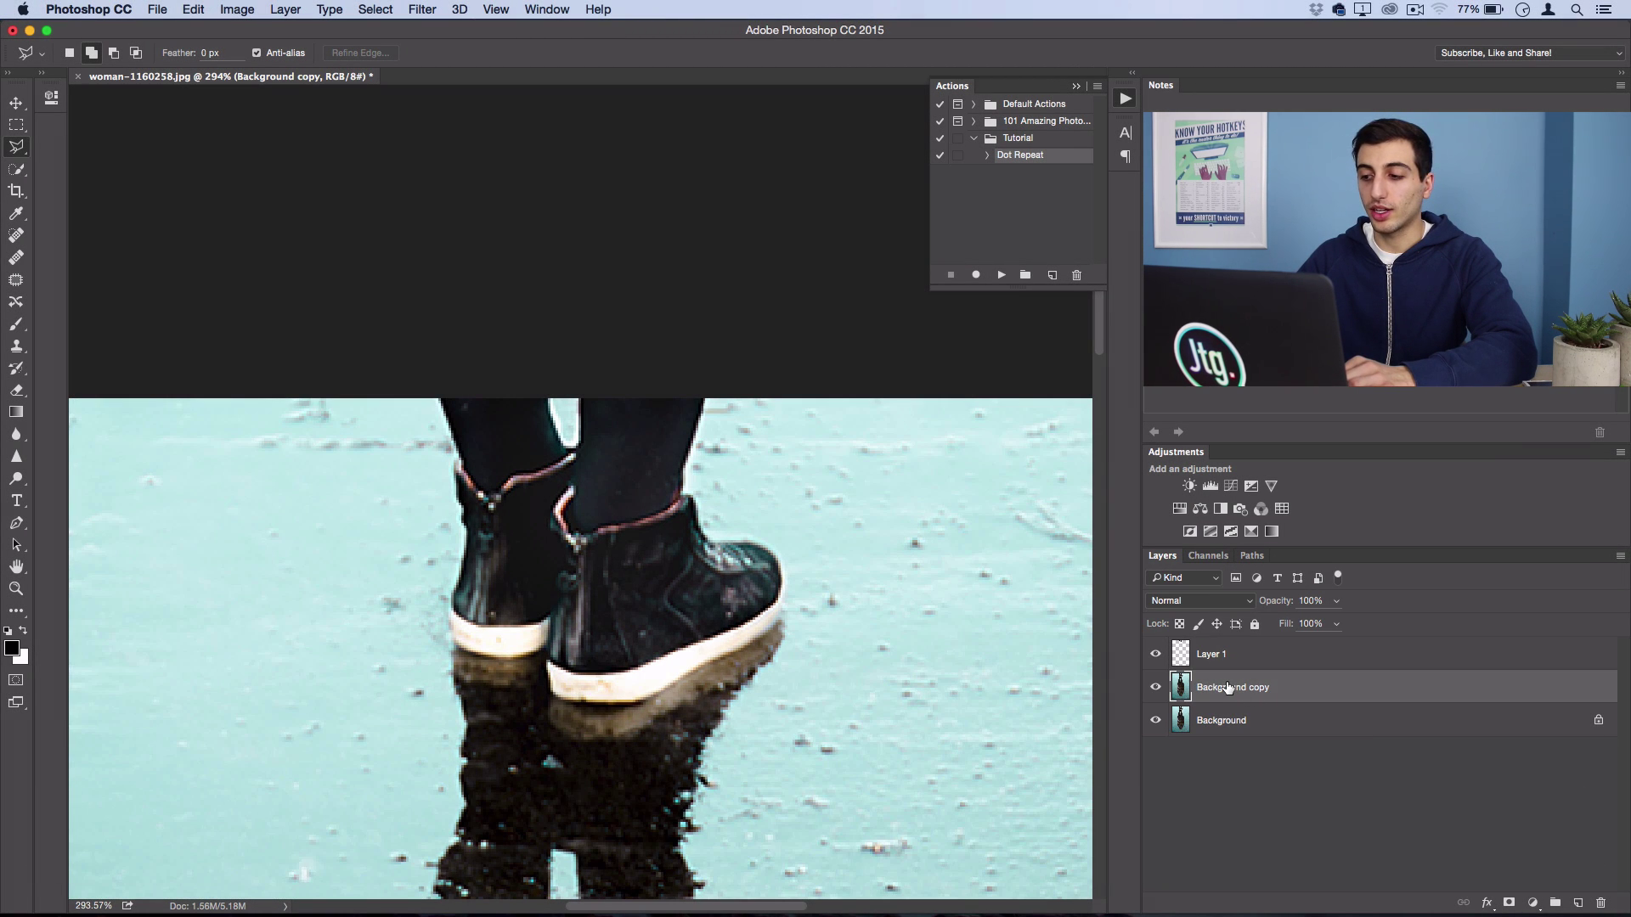
{"action": "left_click_drag", "start_coordinate": [1227, 688], "coordinate": [1211, 643]}
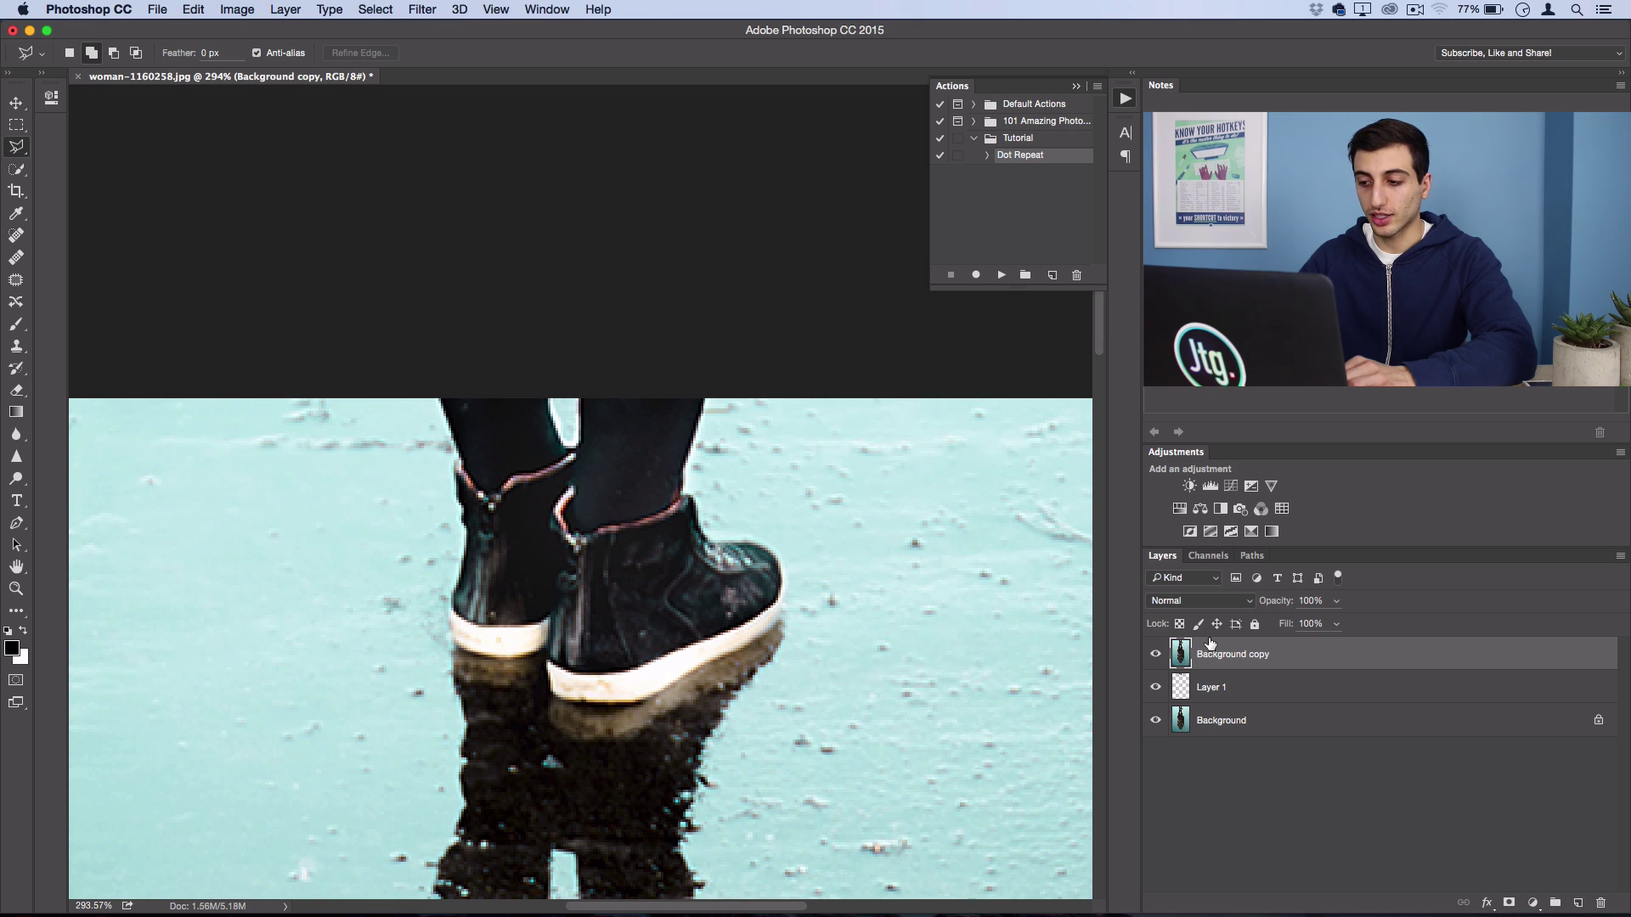
- Clip the Background copy to Layer 1 and shift it so clean wet ground covers both legs
{"action": "left_click", "coordinate": [285, 9]}
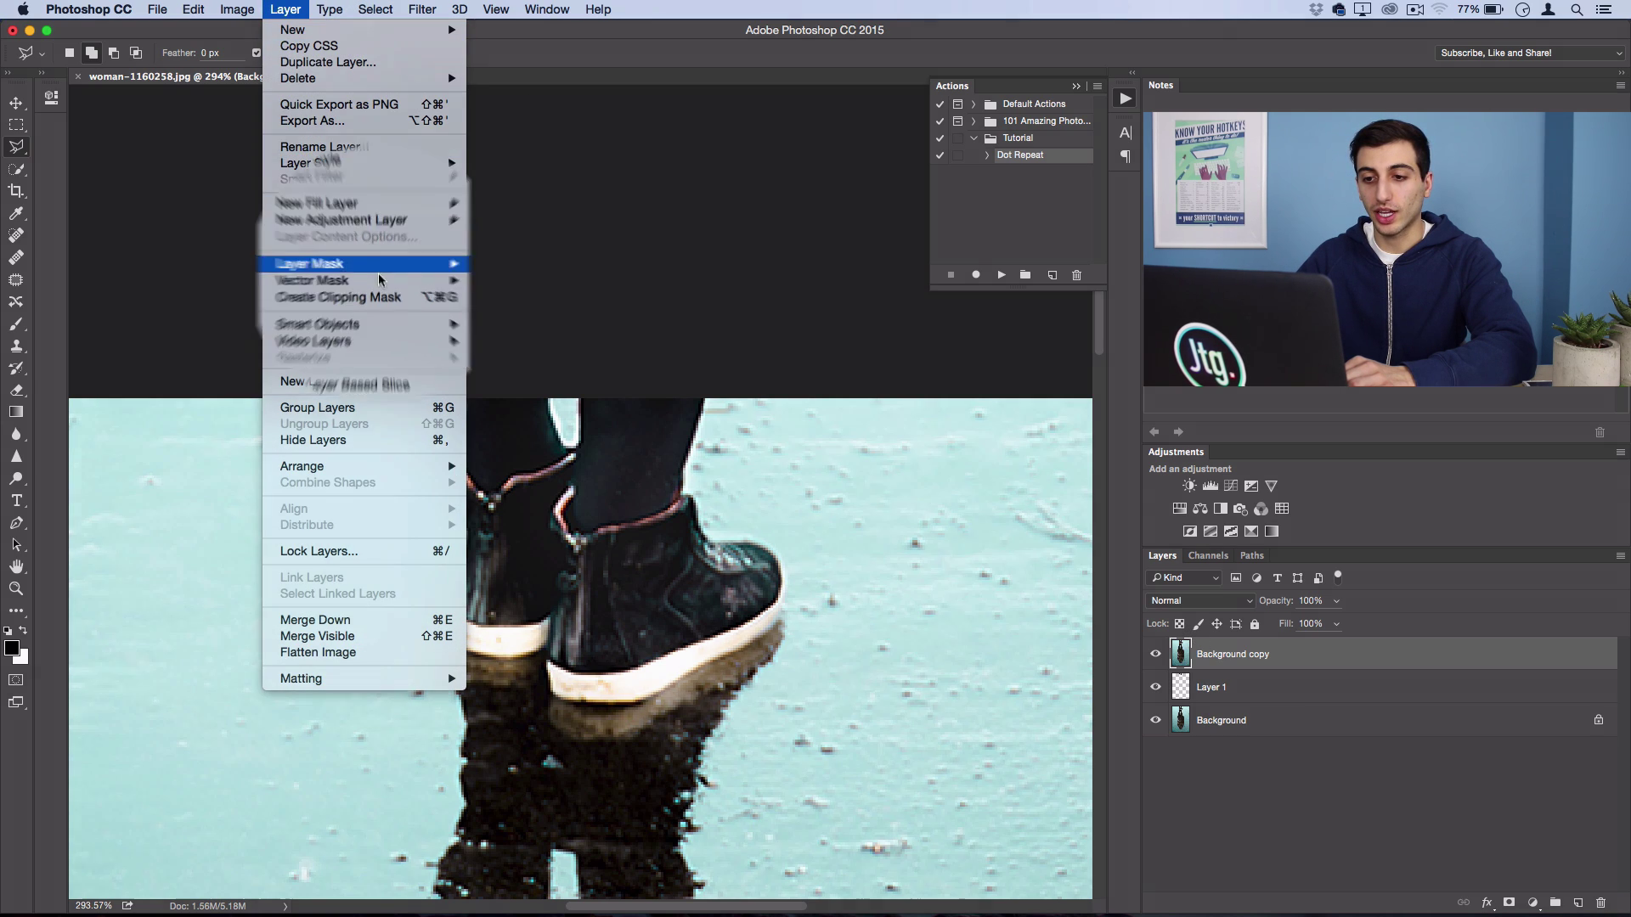
{"action": "left_click", "coordinate": [339, 295]}
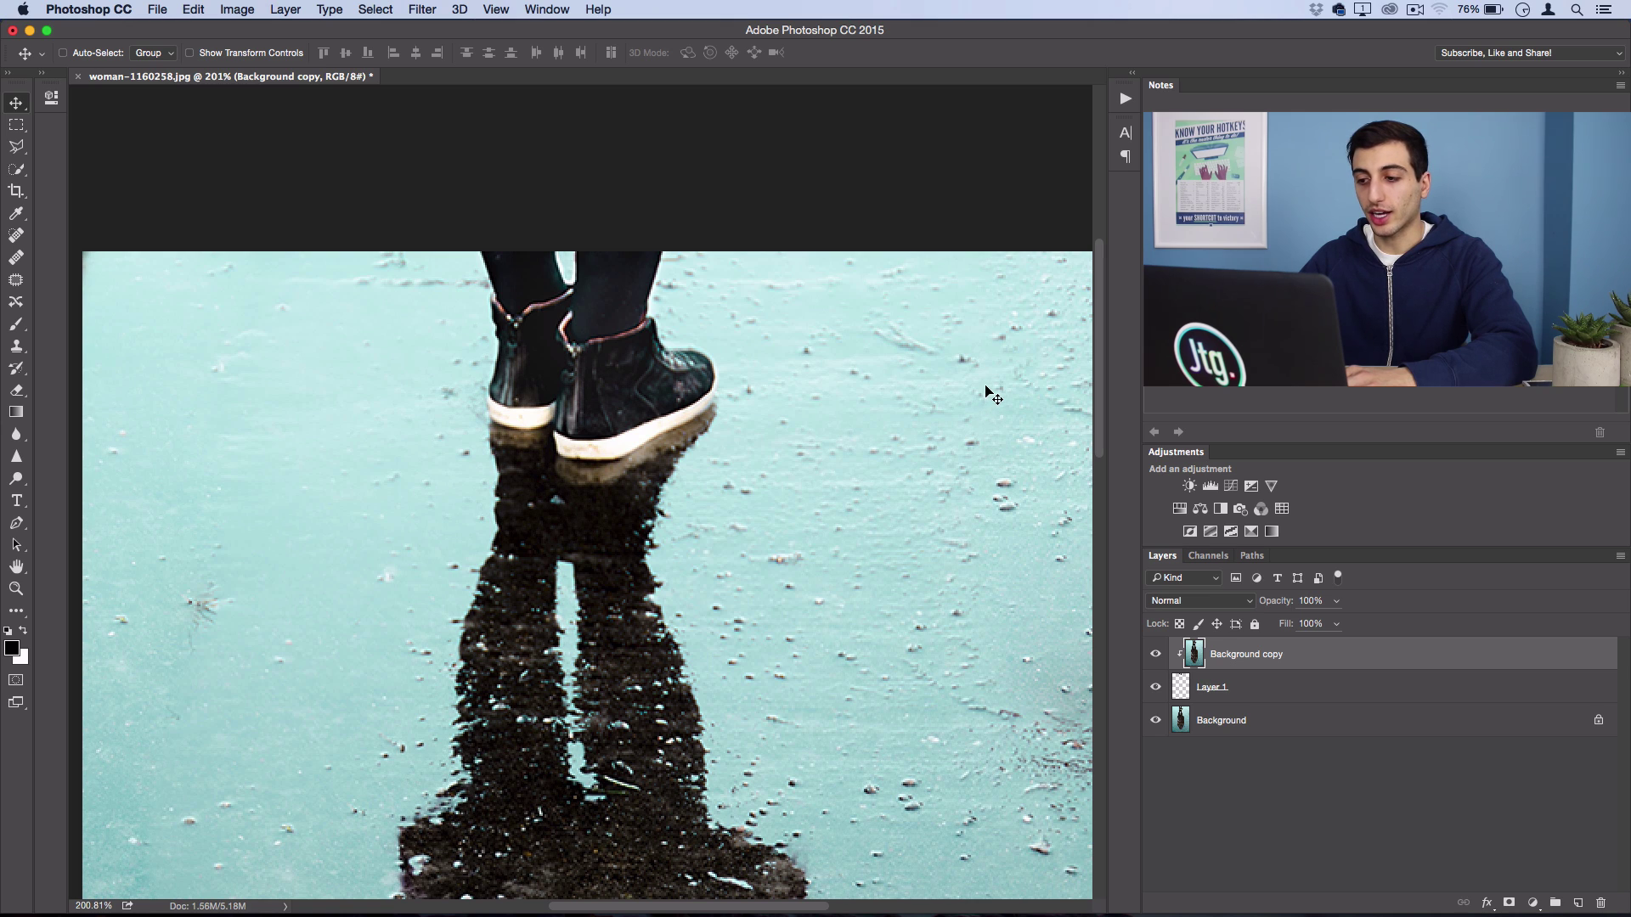
{"action": "left_click_drag", "start_coordinate": [1030, 428], "coordinate": [770, 391]}
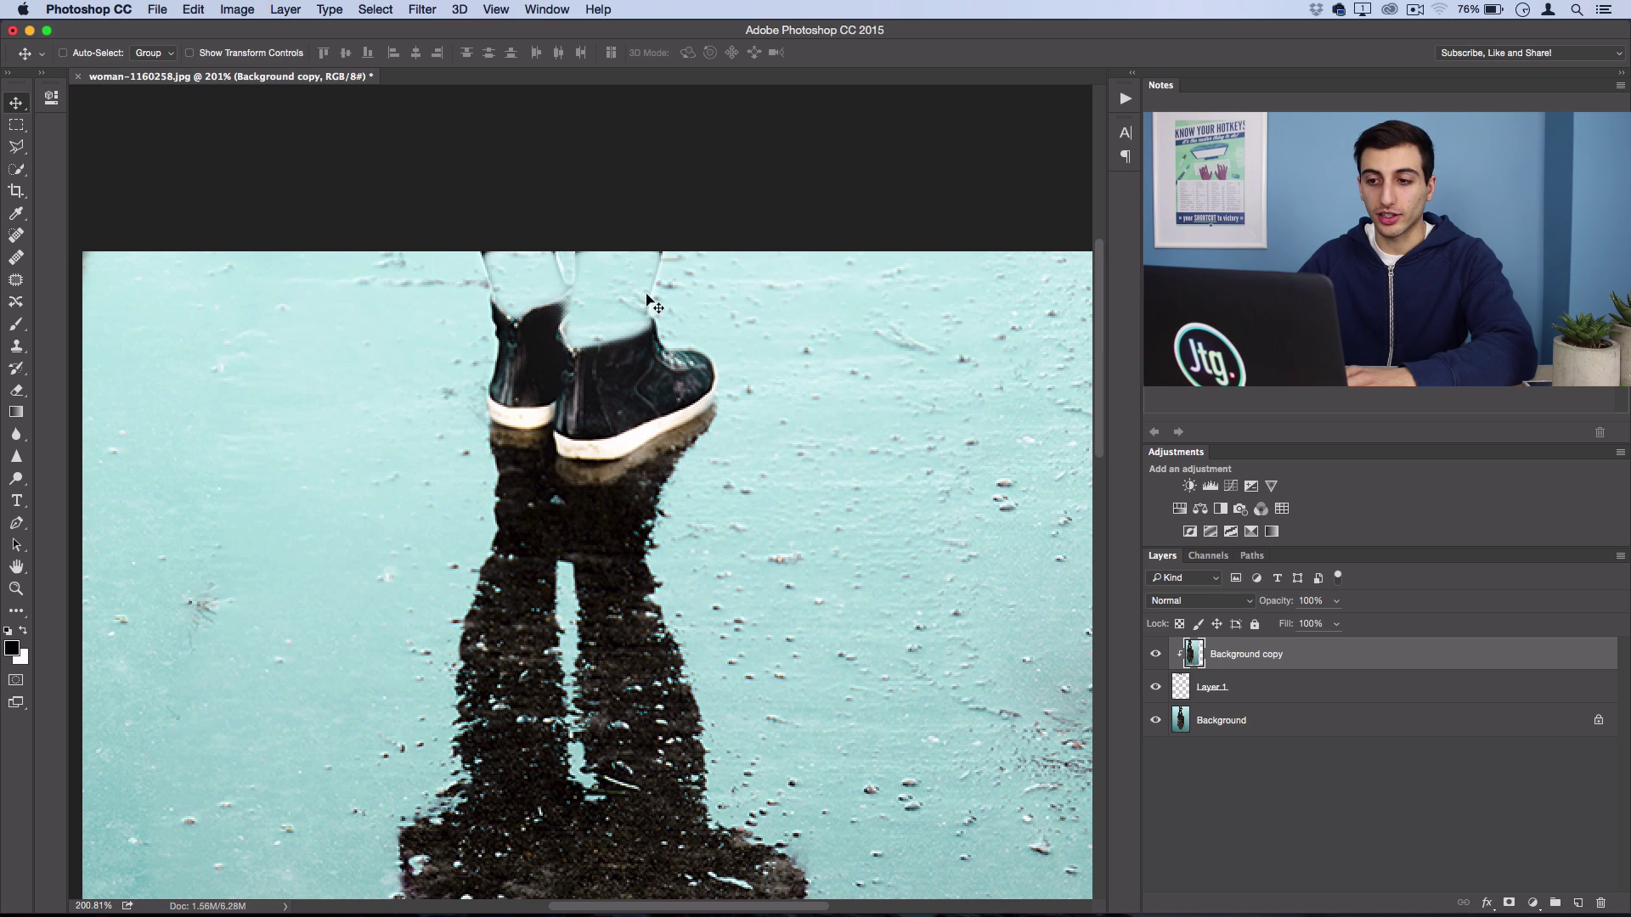
{"action": "left_click_drag", "start_coordinate": [648, 299], "coordinate": [635, 280]}
- Add a new empty layer above the clipped Background copy
{"action": "scroll", "coordinate": [648, 197], "scroll_direction": "up", "scroll_amount": 4}
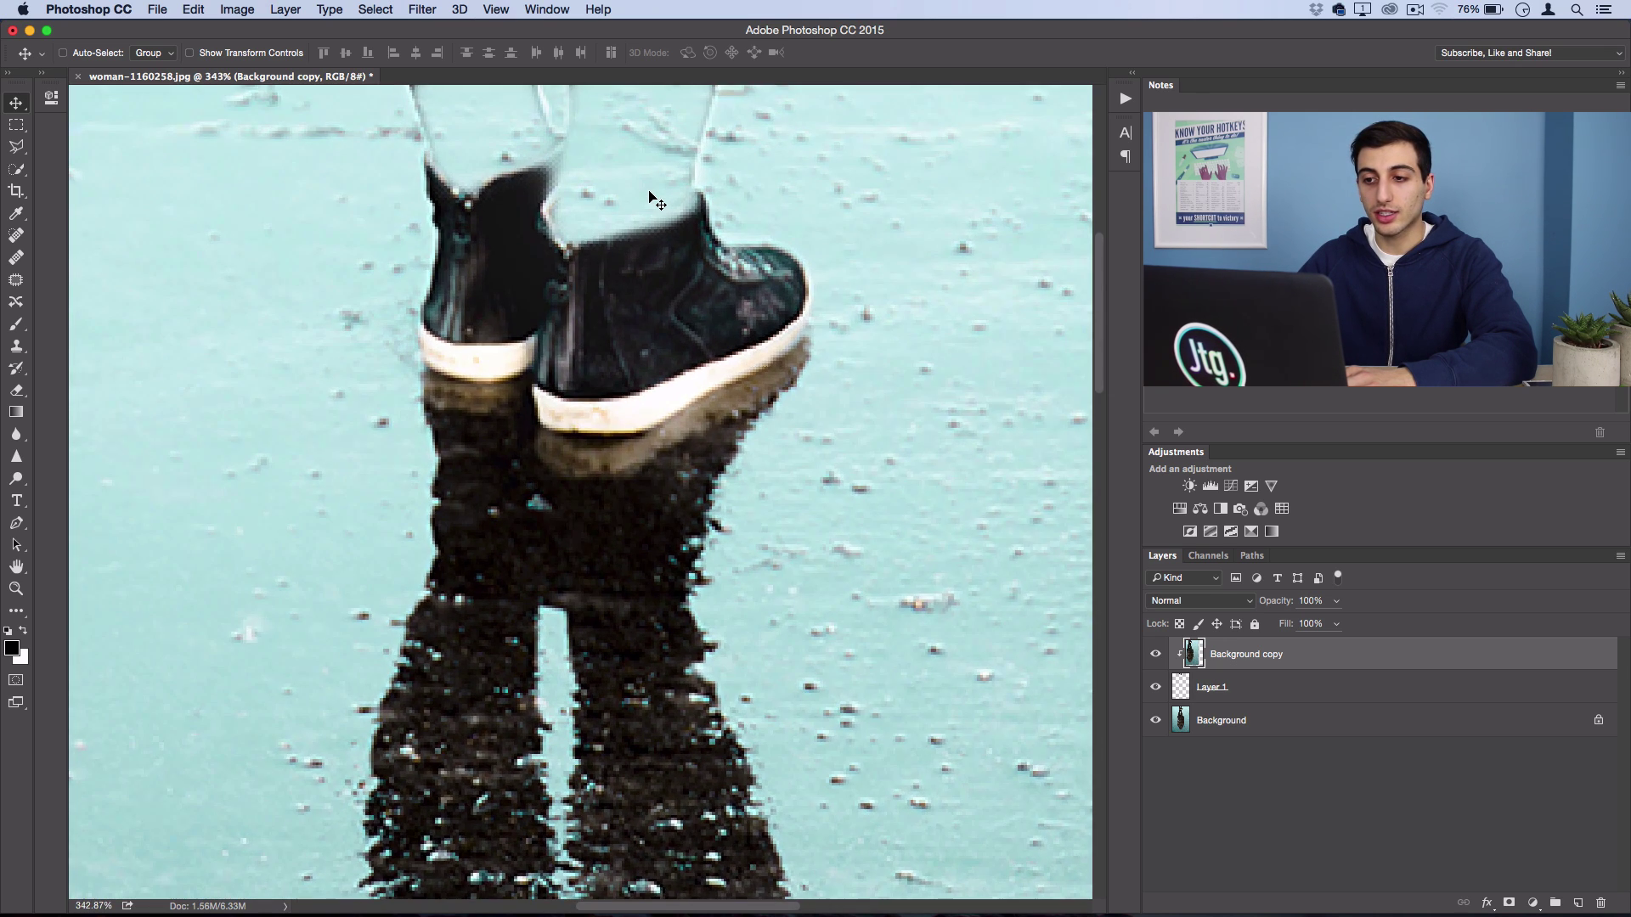
{"action": "scroll", "coordinate": [695, 213], "scroll_direction": "up", "scroll_amount": 2}
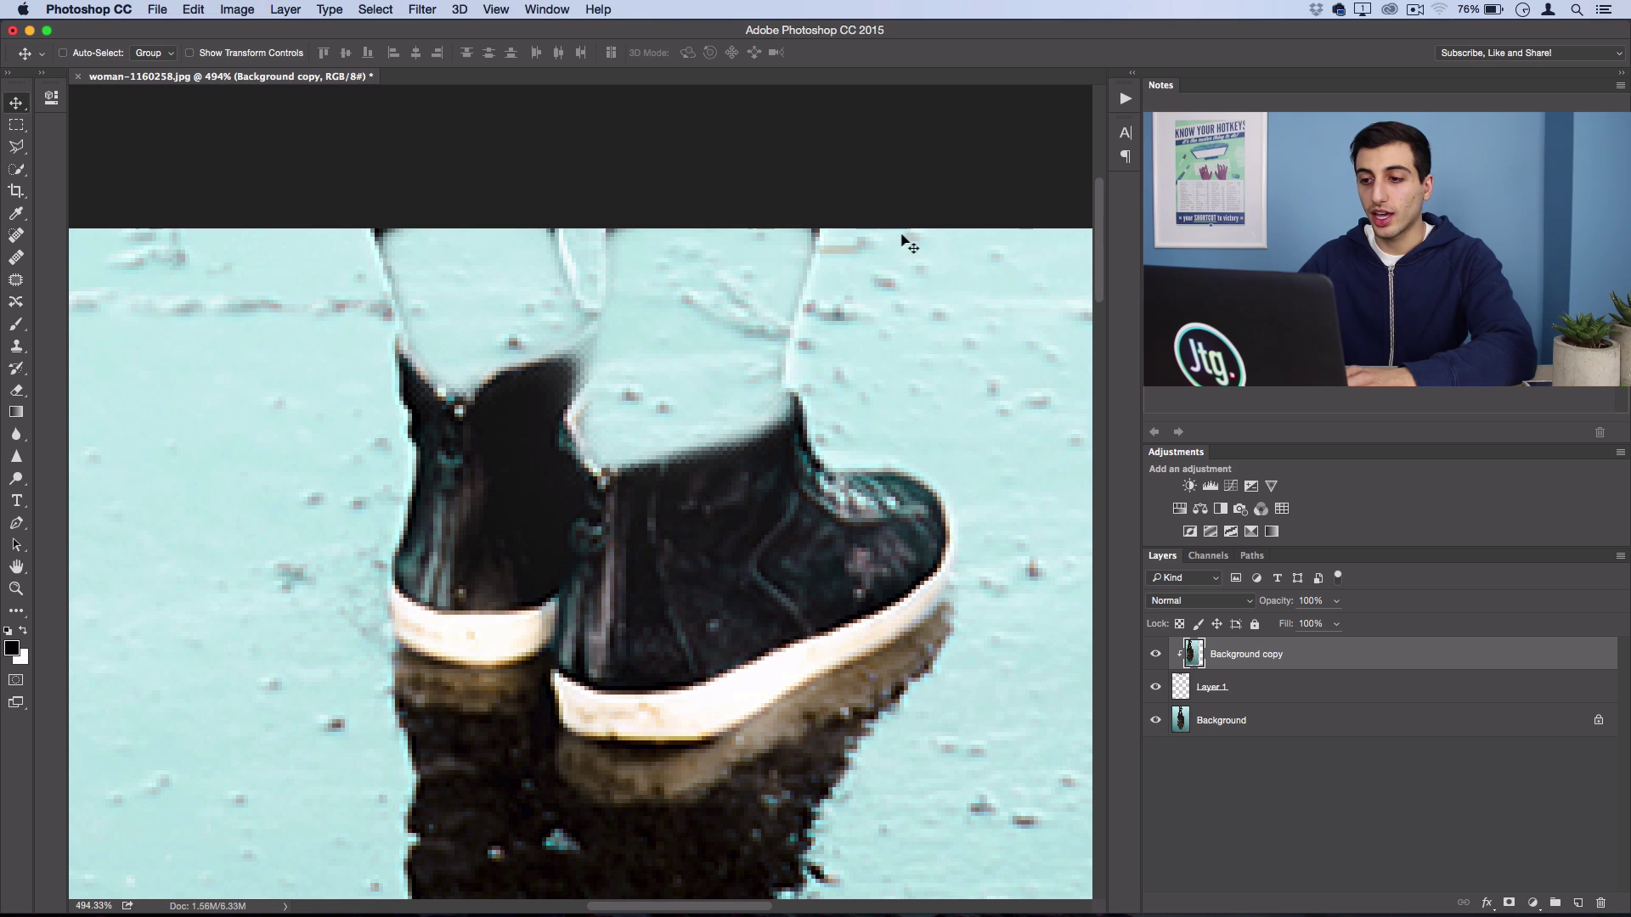
{"action": "scroll", "coordinate": [847, 297], "scroll_direction": "down", "scroll_amount": 1}
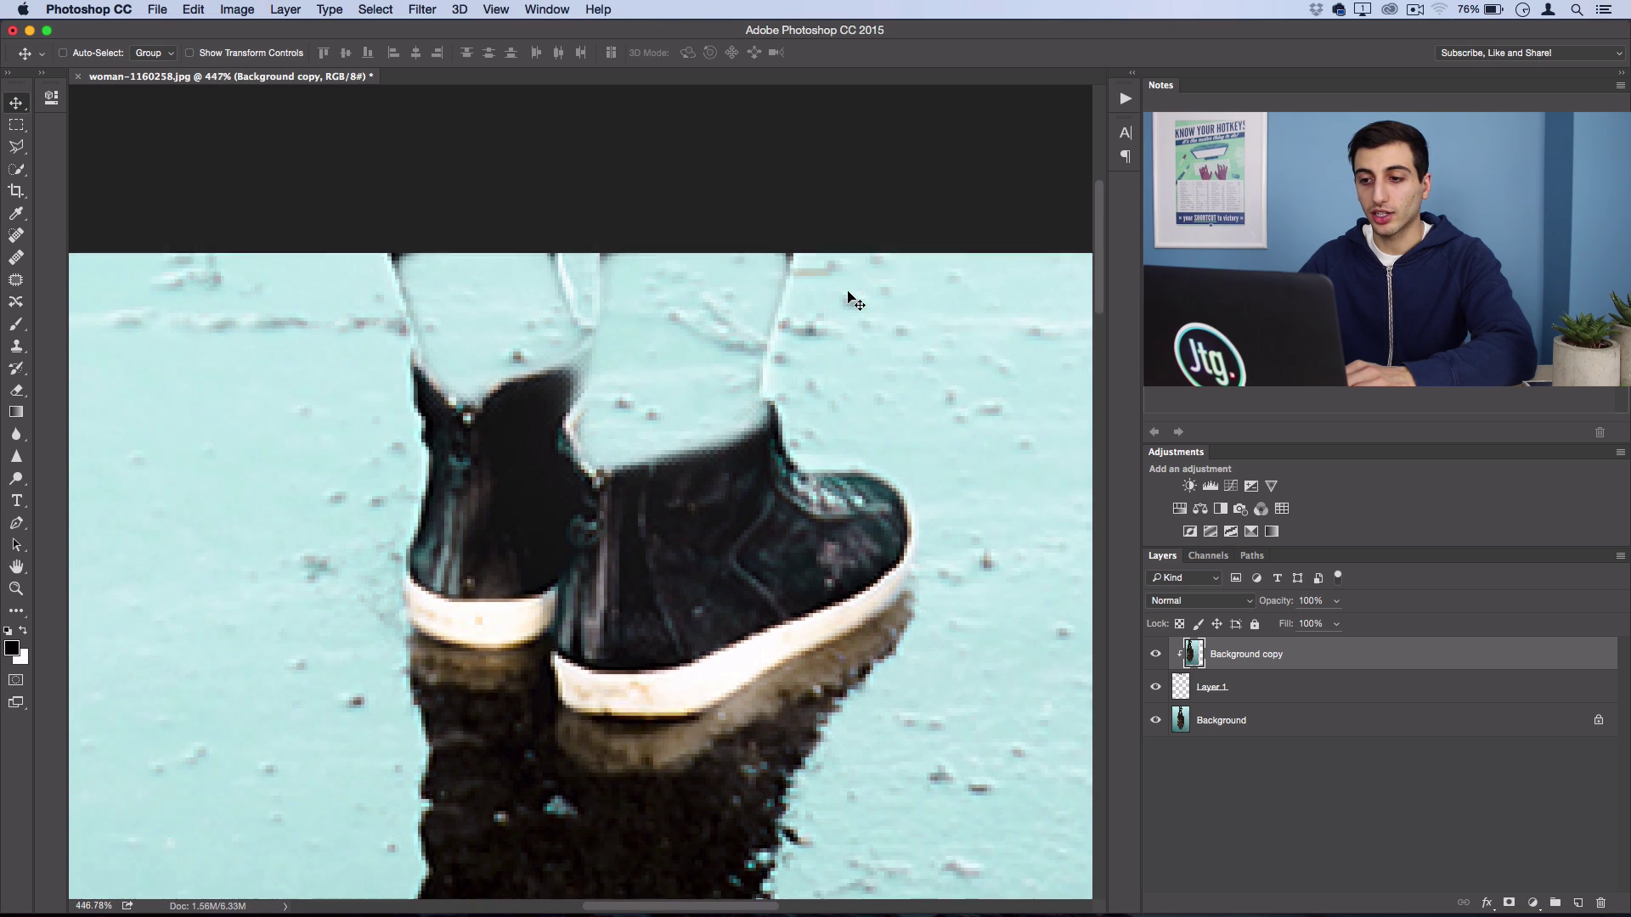
{"action": "left_click", "coordinate": [286, 10]}
{"action": "mouse_move", "coordinate": [306, 30]}
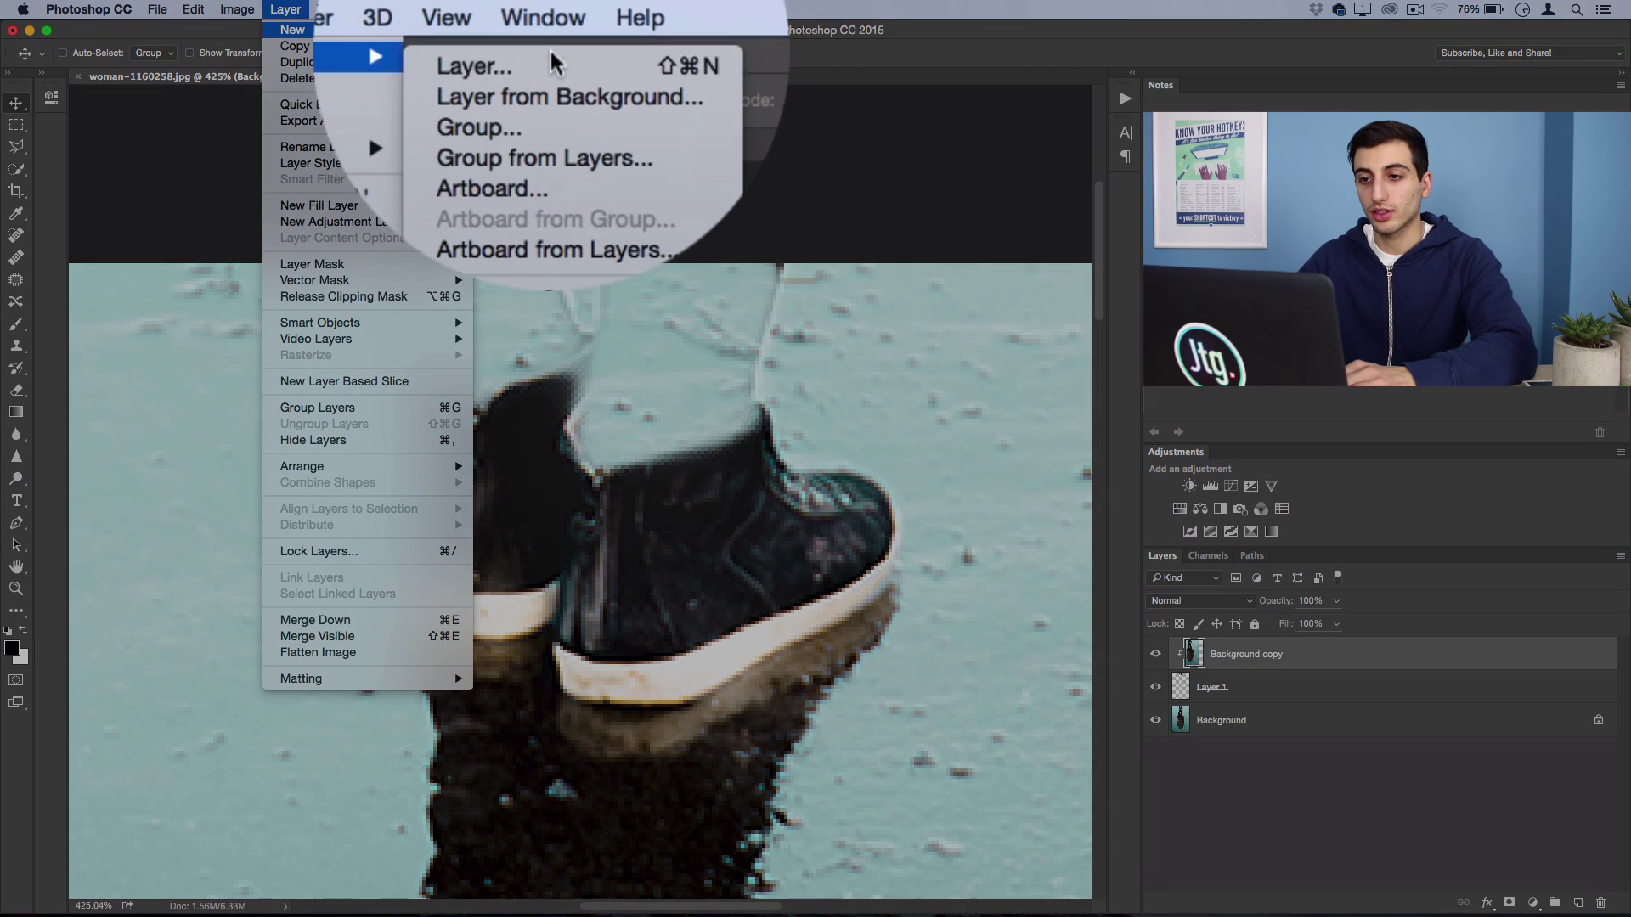
{"action": "left_click", "coordinate": [550, 34]}
{"action": "key", "text": "Return"}
- Paint out the leftover leg outlines above the boots with a 24 px Content-Aware Spot Healing Brush sampling all layers
{"action": "left_click", "coordinate": [17, 234]}
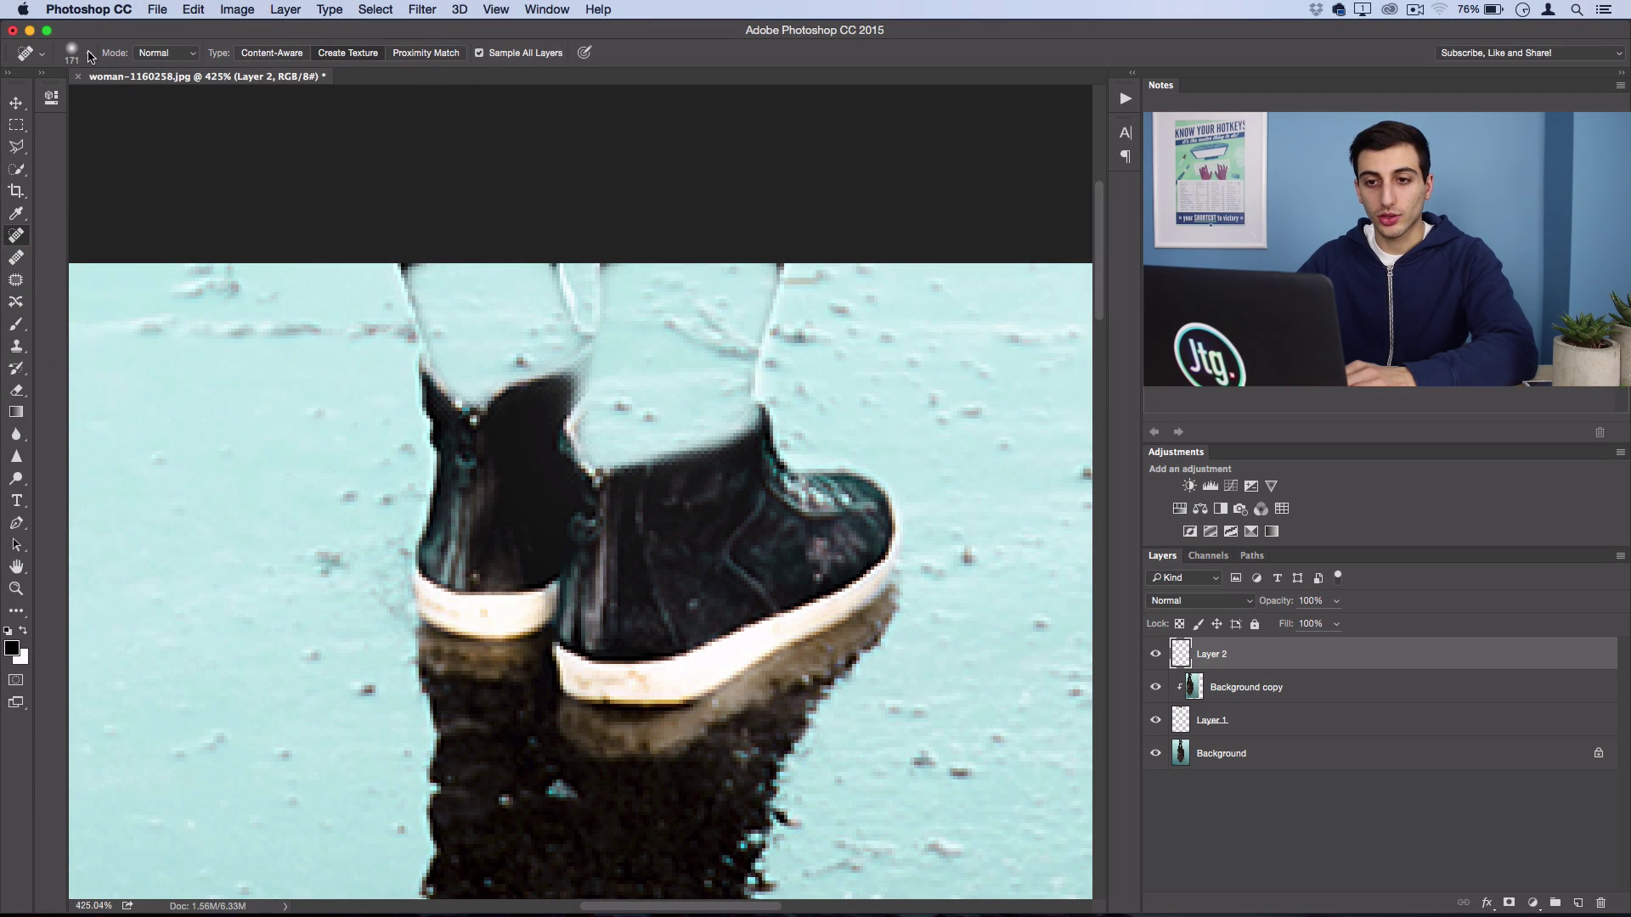
{"action": "left_click", "coordinate": [92, 53]}
{"action": "left_click_drag", "start_coordinate": [136, 182], "coordinate": [148, 173]}
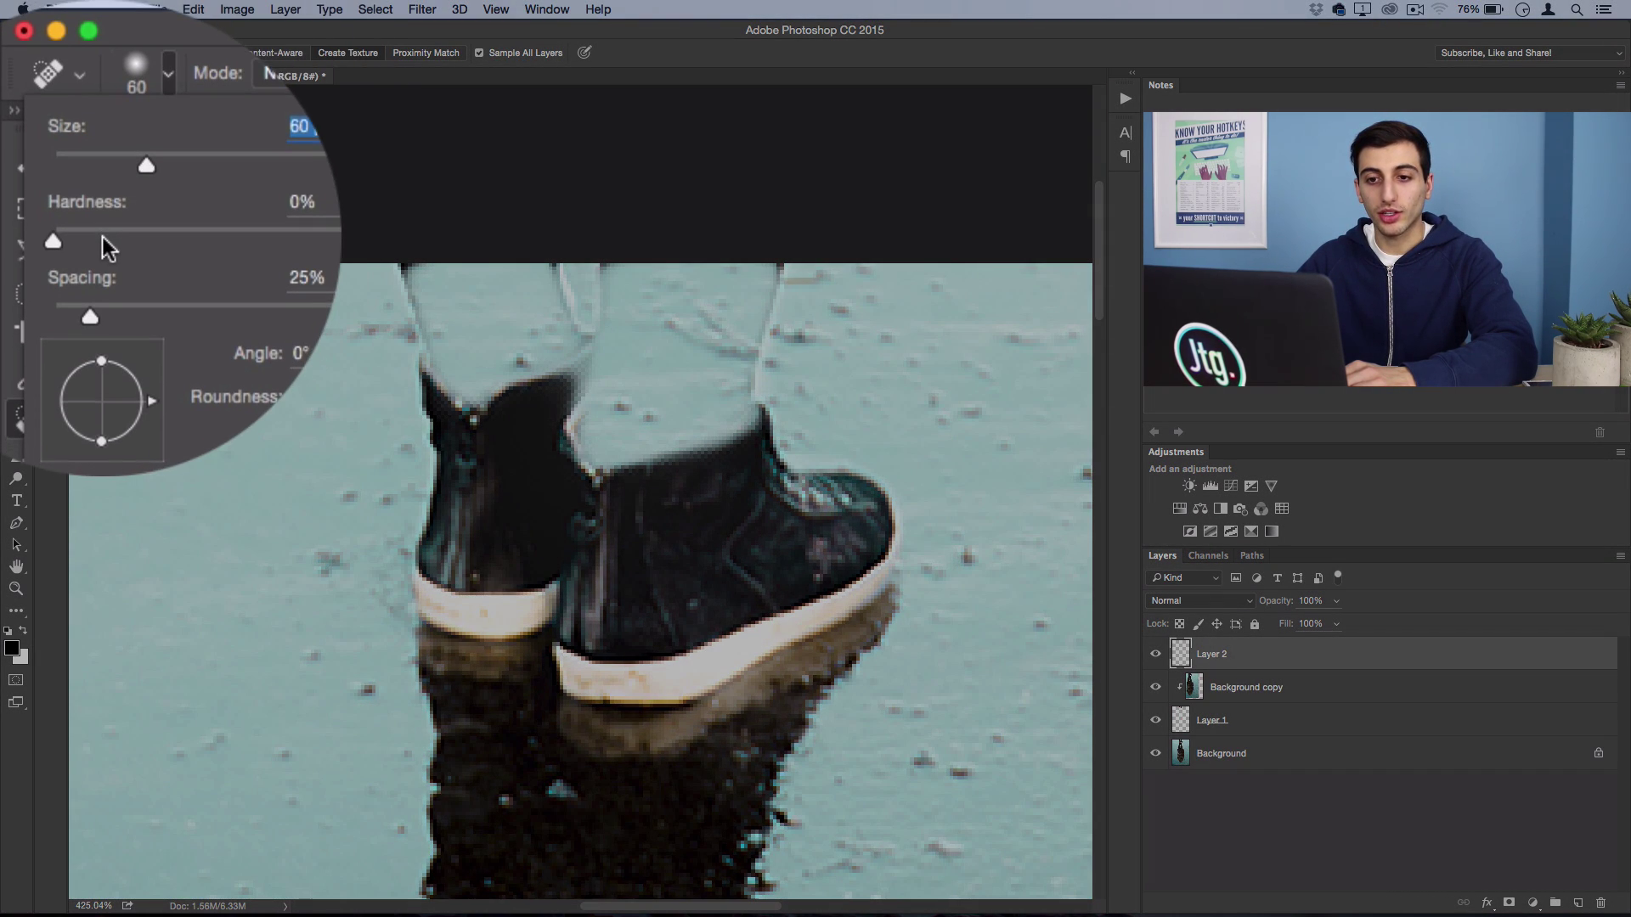
{"action": "left_click_drag", "start_coordinate": [84, 241], "coordinate": [1, 241]}
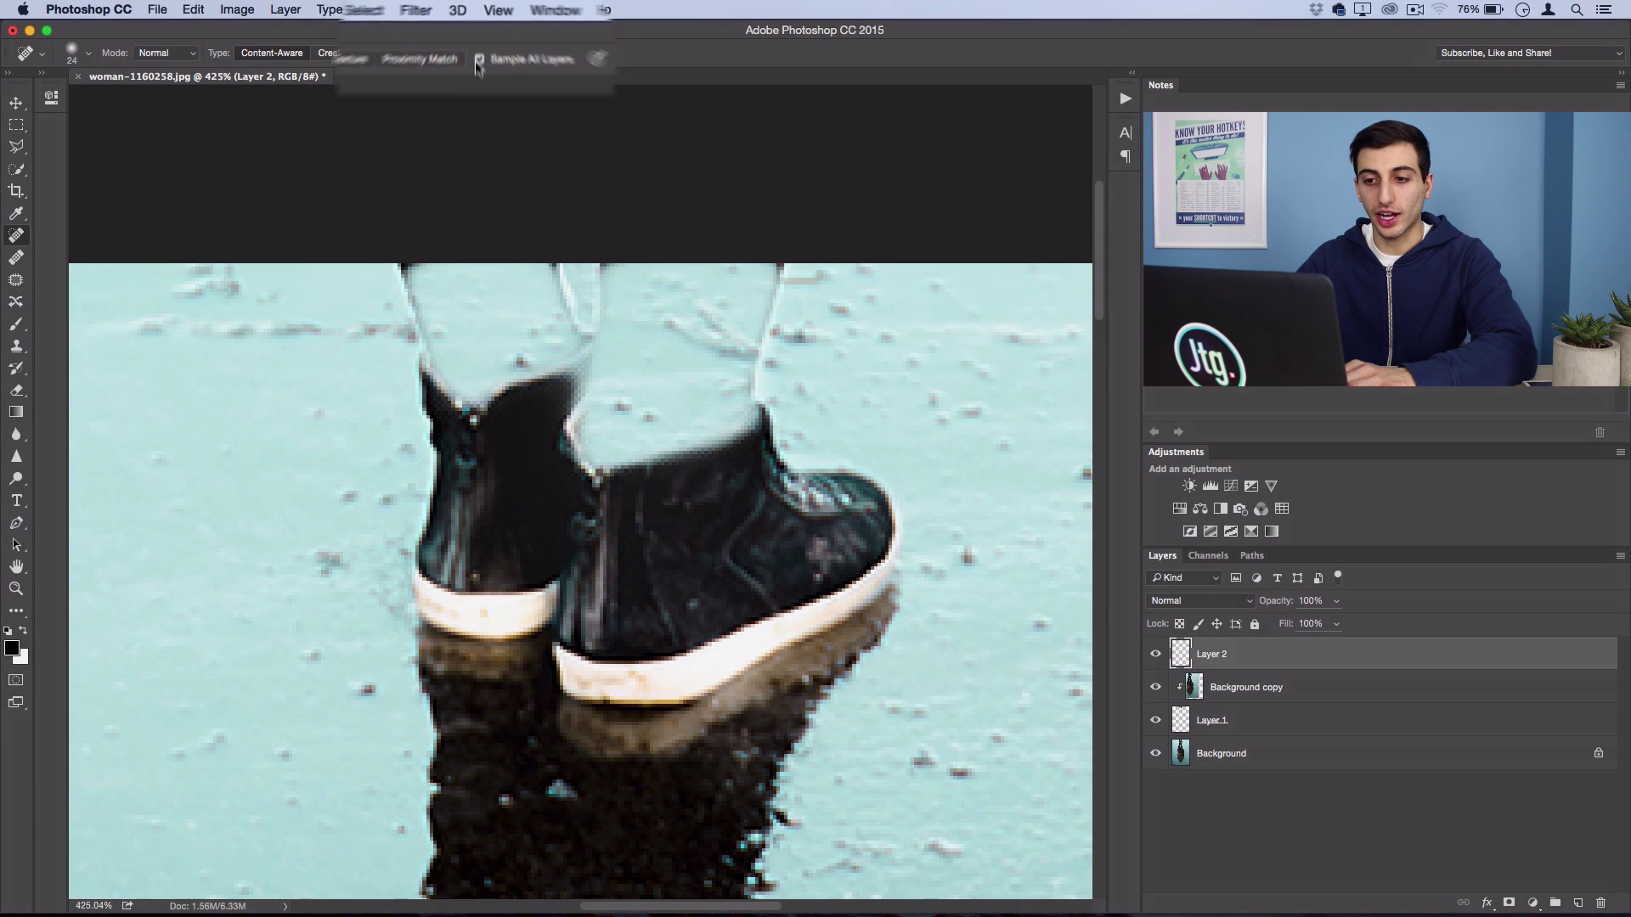
{"action": "mouse_move", "coordinate": [401, 299]}
{"action": "left_mouse_down"}
{"action": "mouse_move", "coordinate": [426, 322]}
{"action": "mouse_move", "coordinate": [408, 281]}
{"action": "left_mouse_up"}
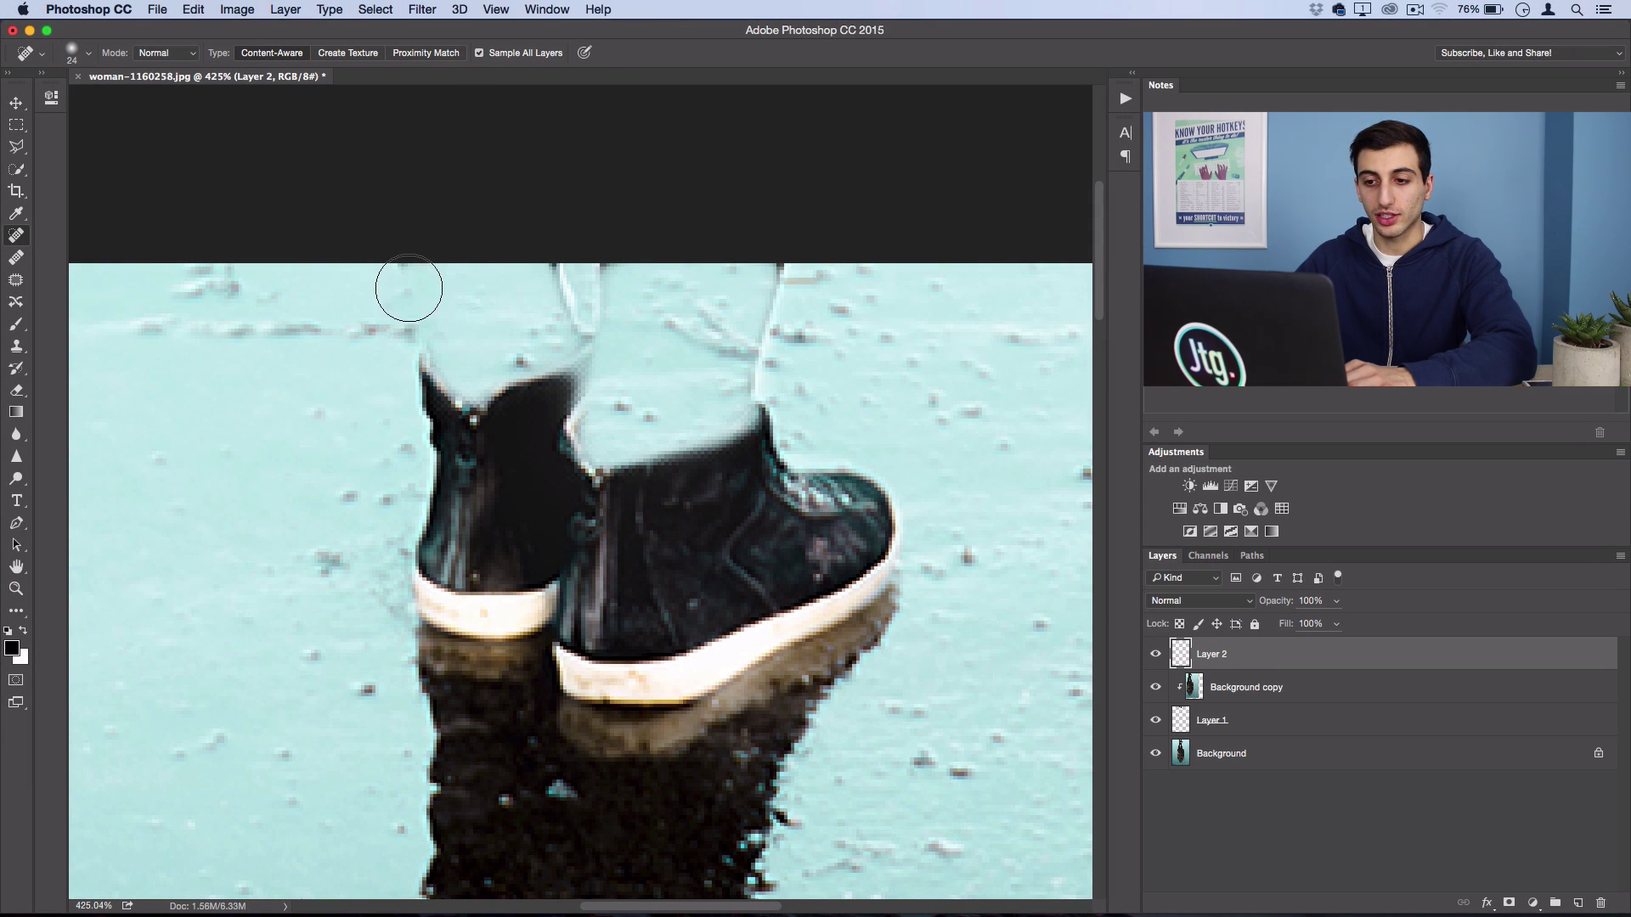
{"action": "mouse_move", "coordinate": [574, 285]}
{"action": "left_mouse_down"}
{"action": "mouse_move", "coordinate": [577, 305]}
{"action": "mouse_move", "coordinate": [571, 273]}
{"action": "mouse_move", "coordinate": [590, 298]}
{"action": "mouse_move", "coordinate": [611, 292]}
{"action": "left_mouse_up"}
{"action": "mouse_move", "coordinate": [790, 265]}
{"action": "left_mouse_down"}
{"action": "mouse_move", "coordinate": [673, 273]}
{"action": "mouse_move", "coordinate": [836, 290]}
{"action": "mouse_move", "coordinate": [790, 343]}
{"action": "mouse_move", "coordinate": [767, 348]}
{"action": "mouse_move", "coordinate": [767, 331]}
{"action": "mouse_move", "coordinate": [756, 379]}
{"action": "left_mouse_up"}
- Trace the front boot's opening with the Pen tool in Path mode, closing the path with a curved back rim
{"action": "scroll", "coordinate": [613, 283], "scroll_direction": "down", "scroll_amount": 3}
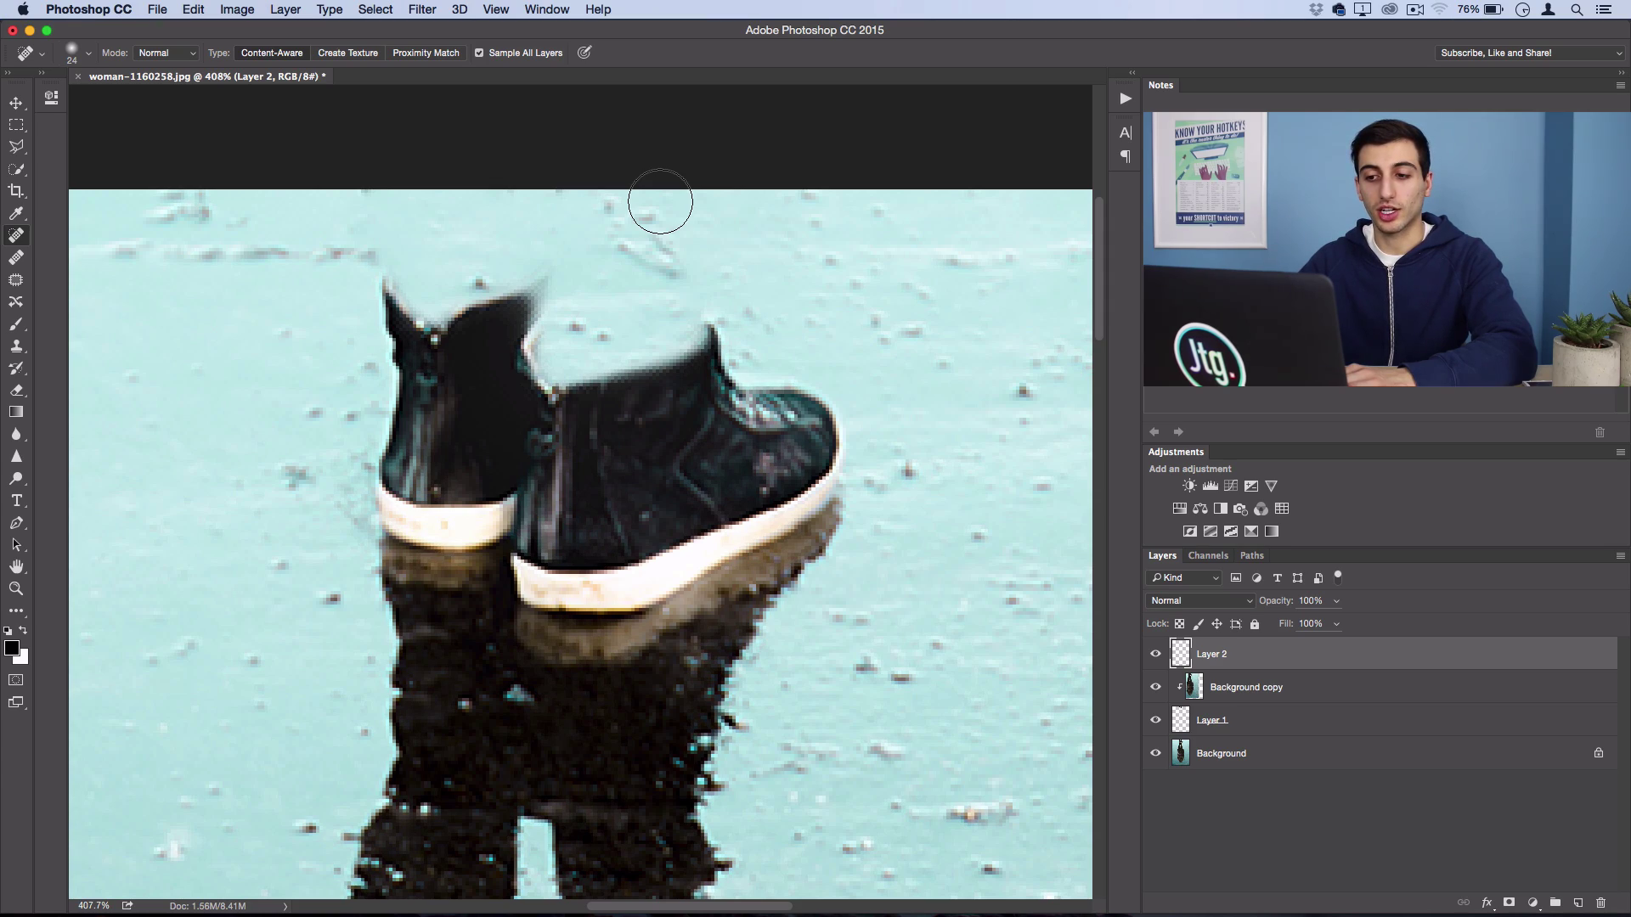
{"action": "scroll", "coordinate": [658, 206], "scroll_direction": "up", "scroll_amount": 1}
{"action": "key", "text": "p"}
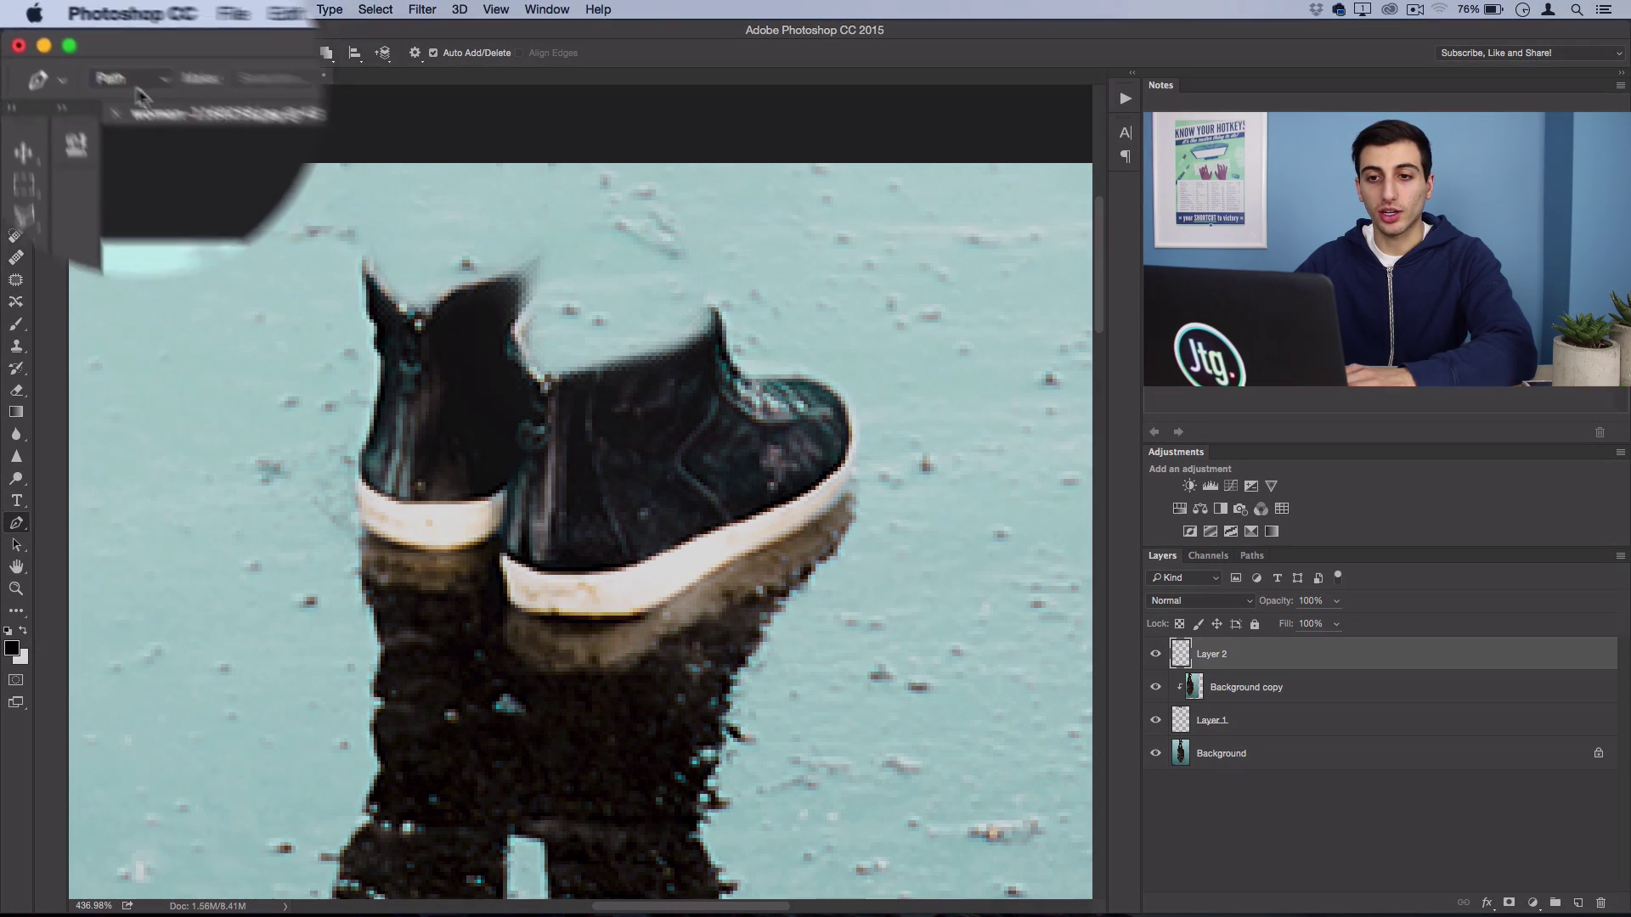
{"action": "left_click", "coordinate": [88, 52]}
{"action": "left_click", "coordinate": [100, 52]}
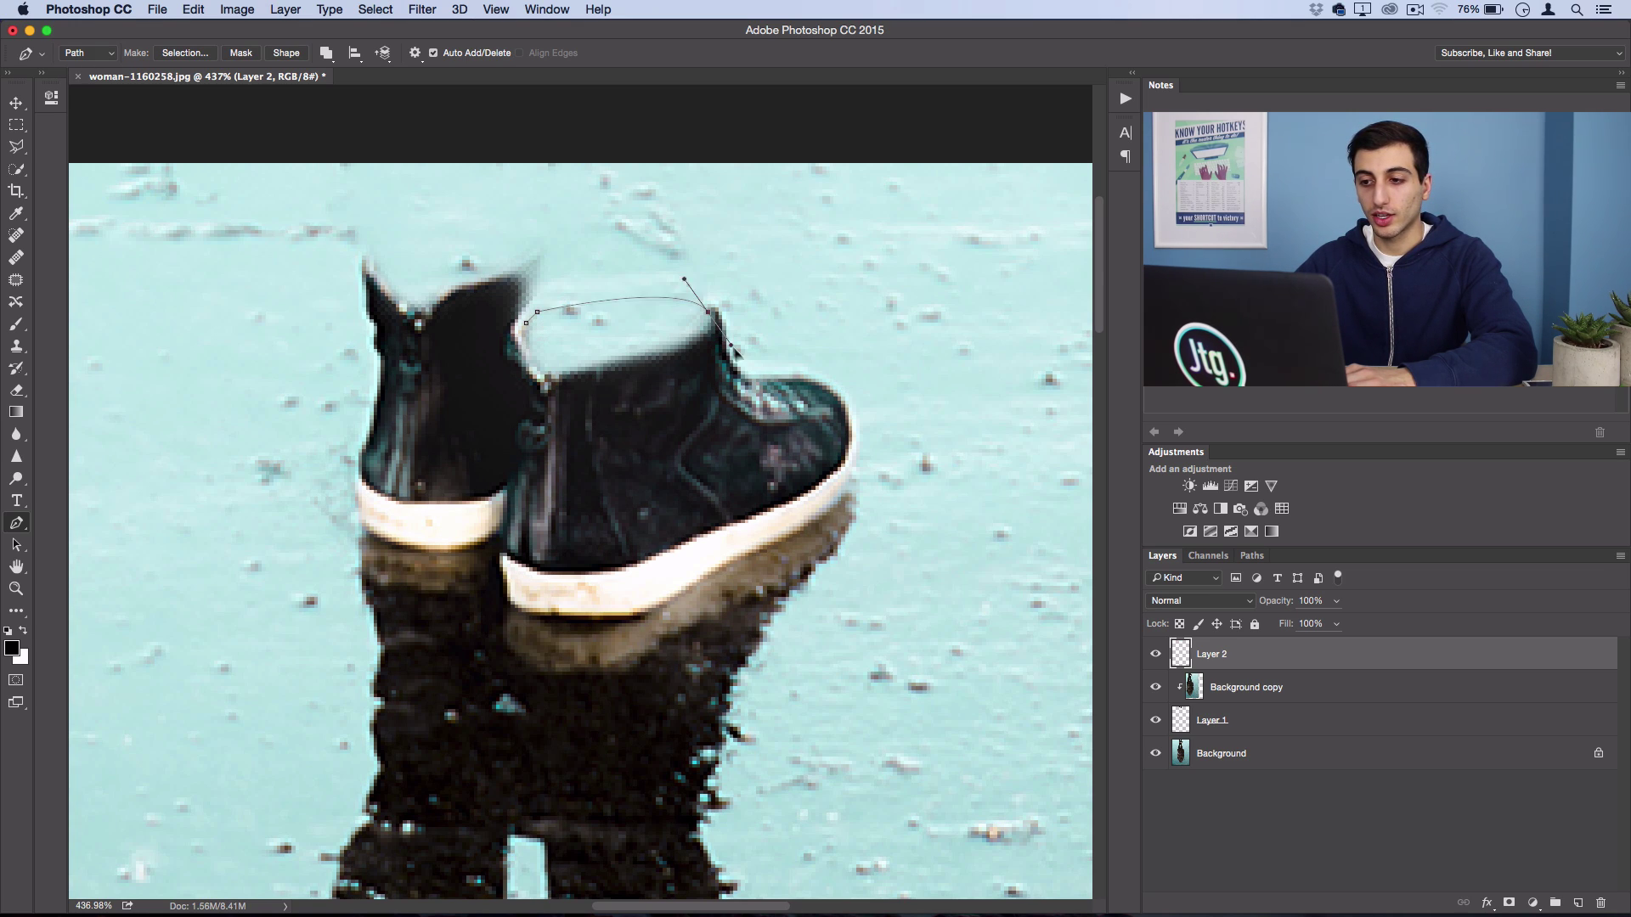
{"action": "left_click_drag", "start_coordinate": [775, 418], "coordinate": [720, 416]}
{"action": "left_click_drag", "start_coordinate": [803, 384], "coordinate": [745, 415]}
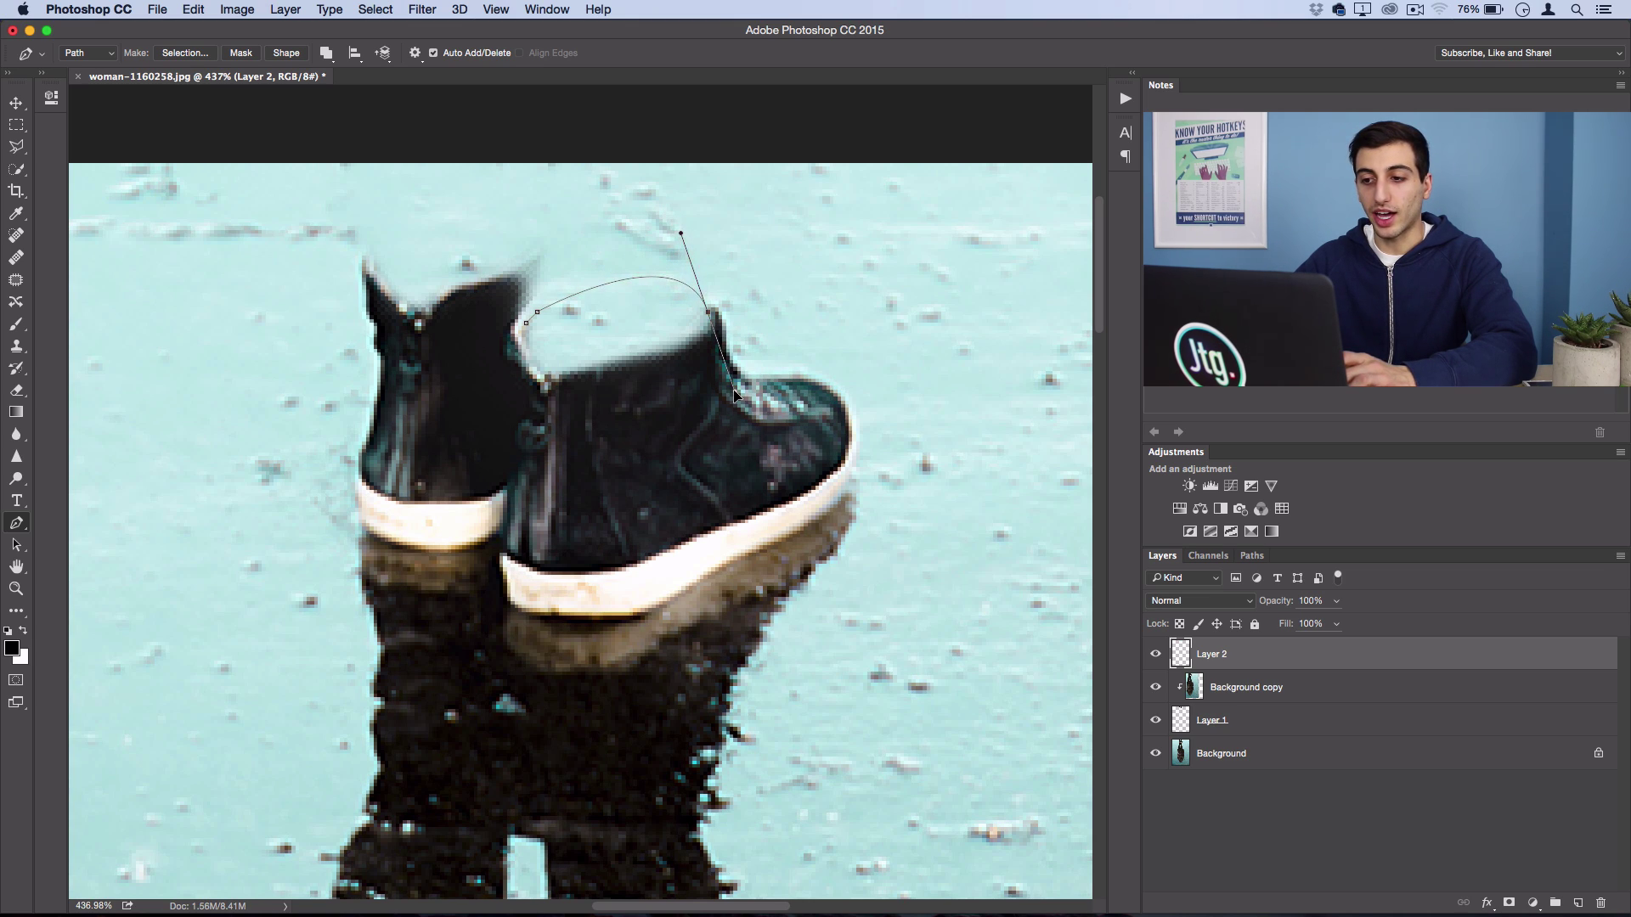
{"action": "left_click_drag", "start_coordinate": [735, 391], "coordinate": [737, 382]}
{"action": "key", "text": "alt"}
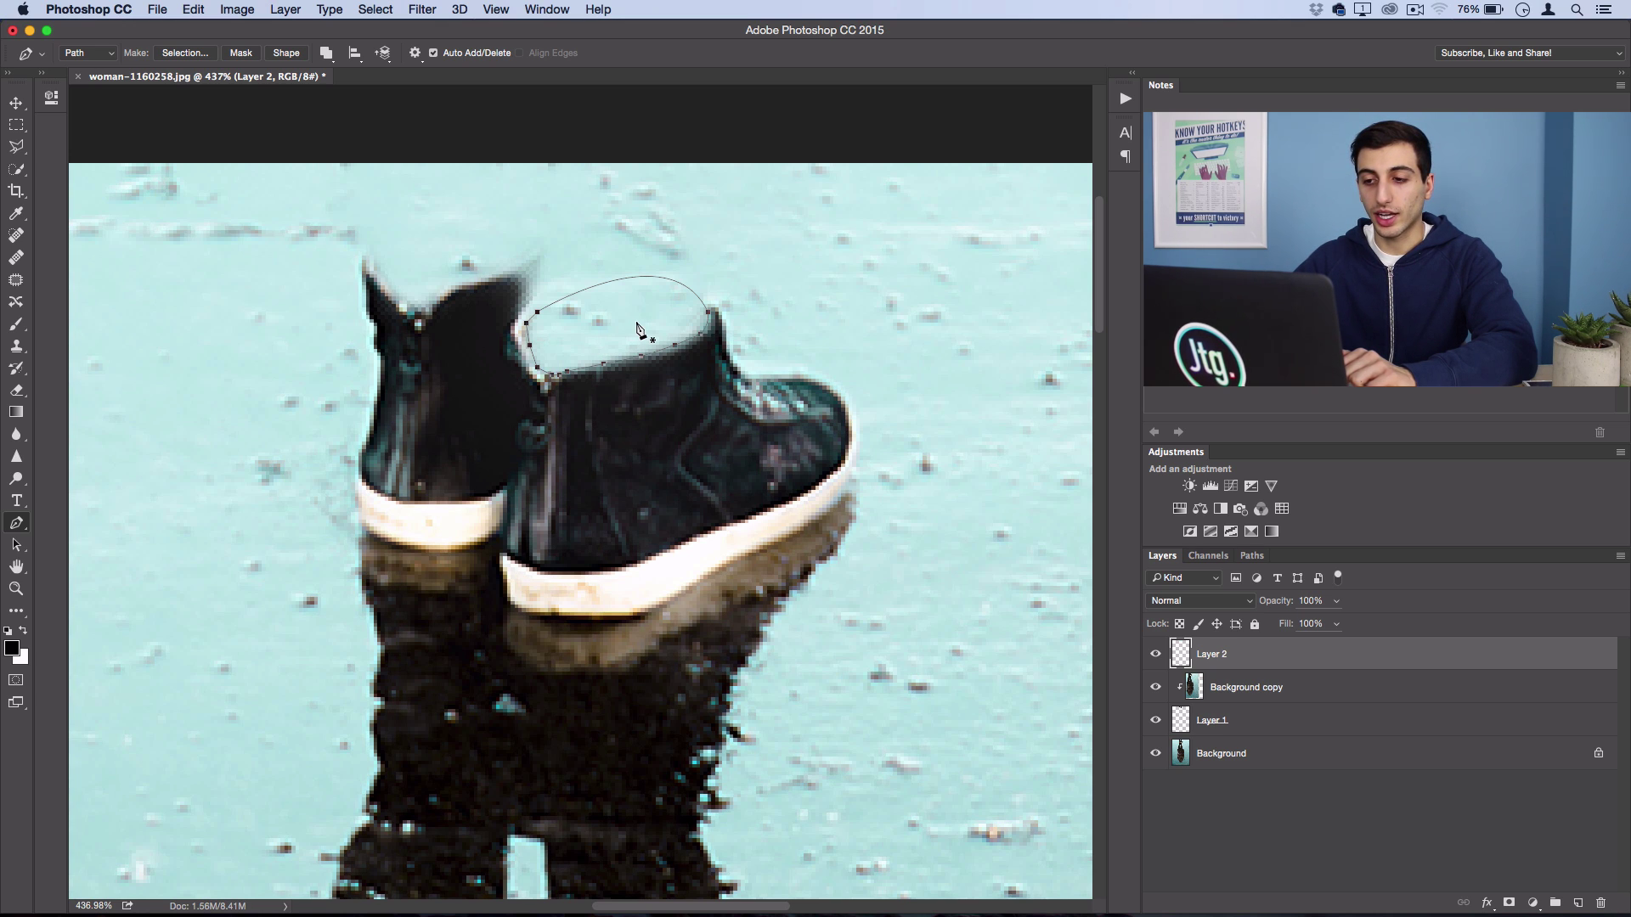
- Add a closed path around the rear boot's opening using Combine Shapes, and switch to the Convert Point tool for refining its curve
{"action": "left_click", "coordinate": [325, 53]}
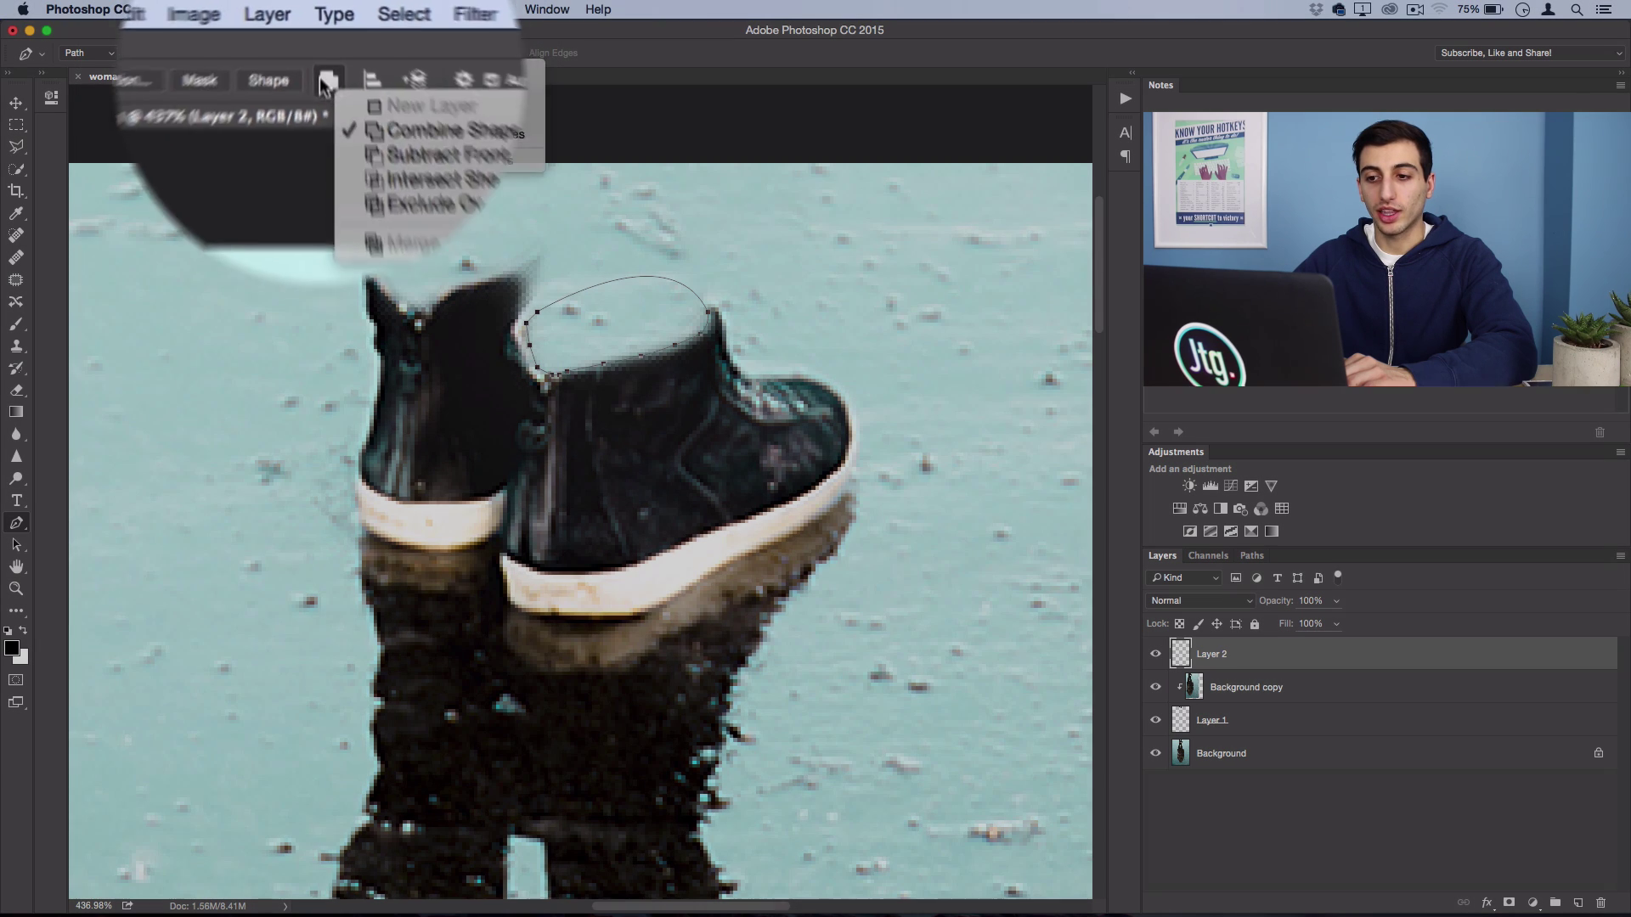
{"action": "left_click", "coordinate": [374, 87]}
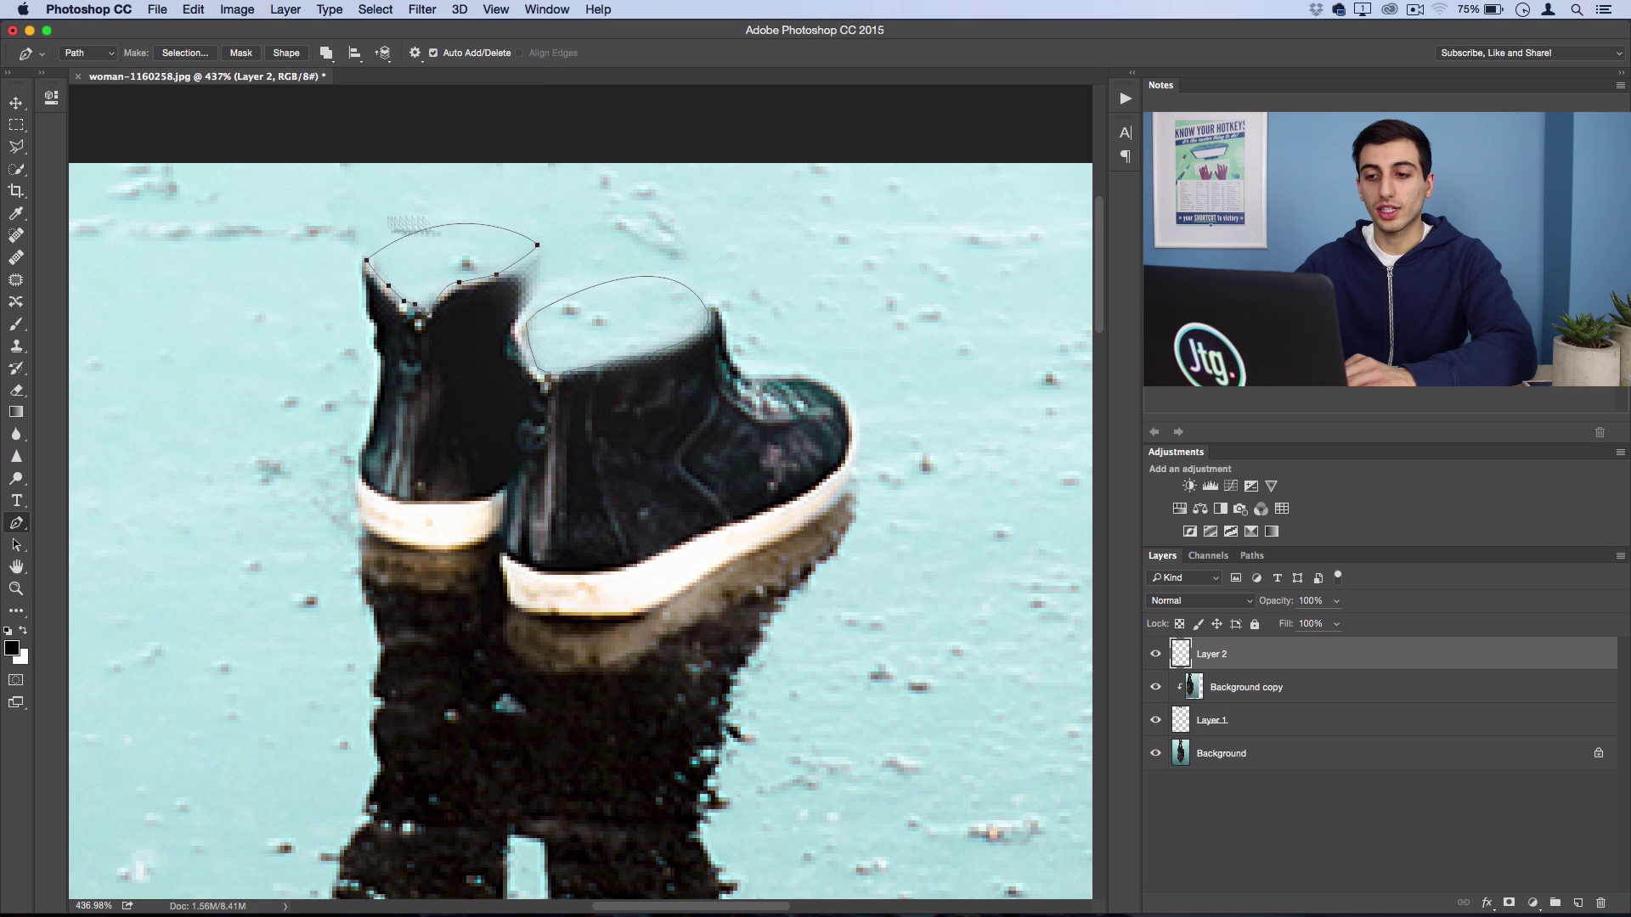
{"action": "left_click_drag", "start_coordinate": [26, 527], "coordinate": [95, 591]}
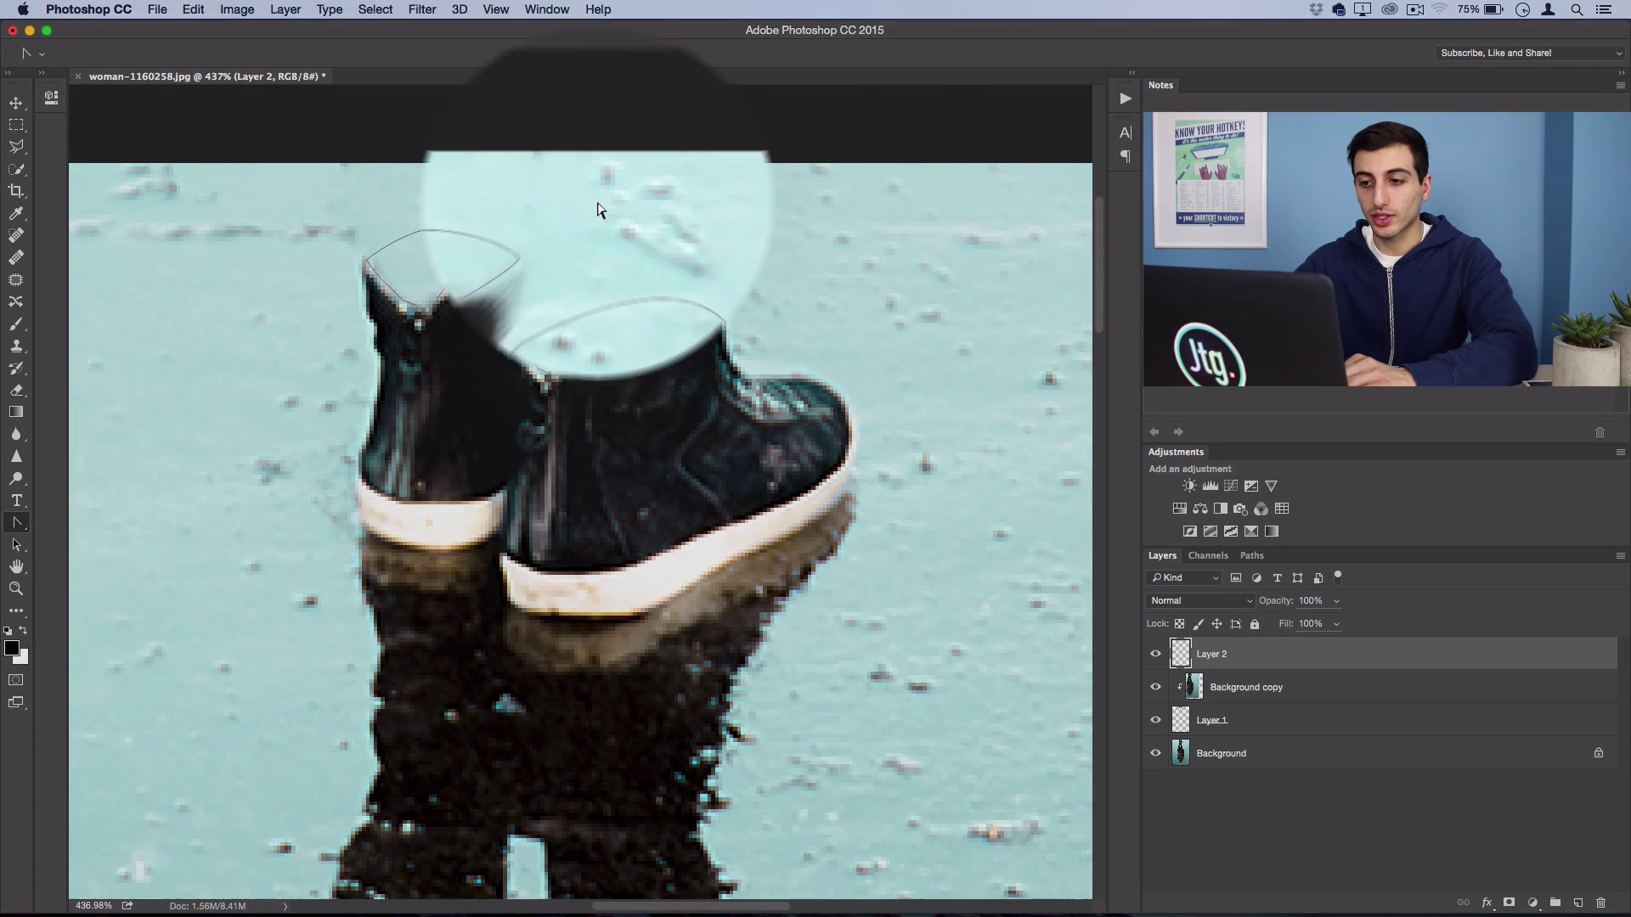
- Fill both boot-opening paths with black on Layer 2 and soften their edges with a 38 px Blur tool at 100% strength
{"action": "right_click", "coordinate": [599, 209]}
{"action": "left_click", "coordinate": [650, 308]}
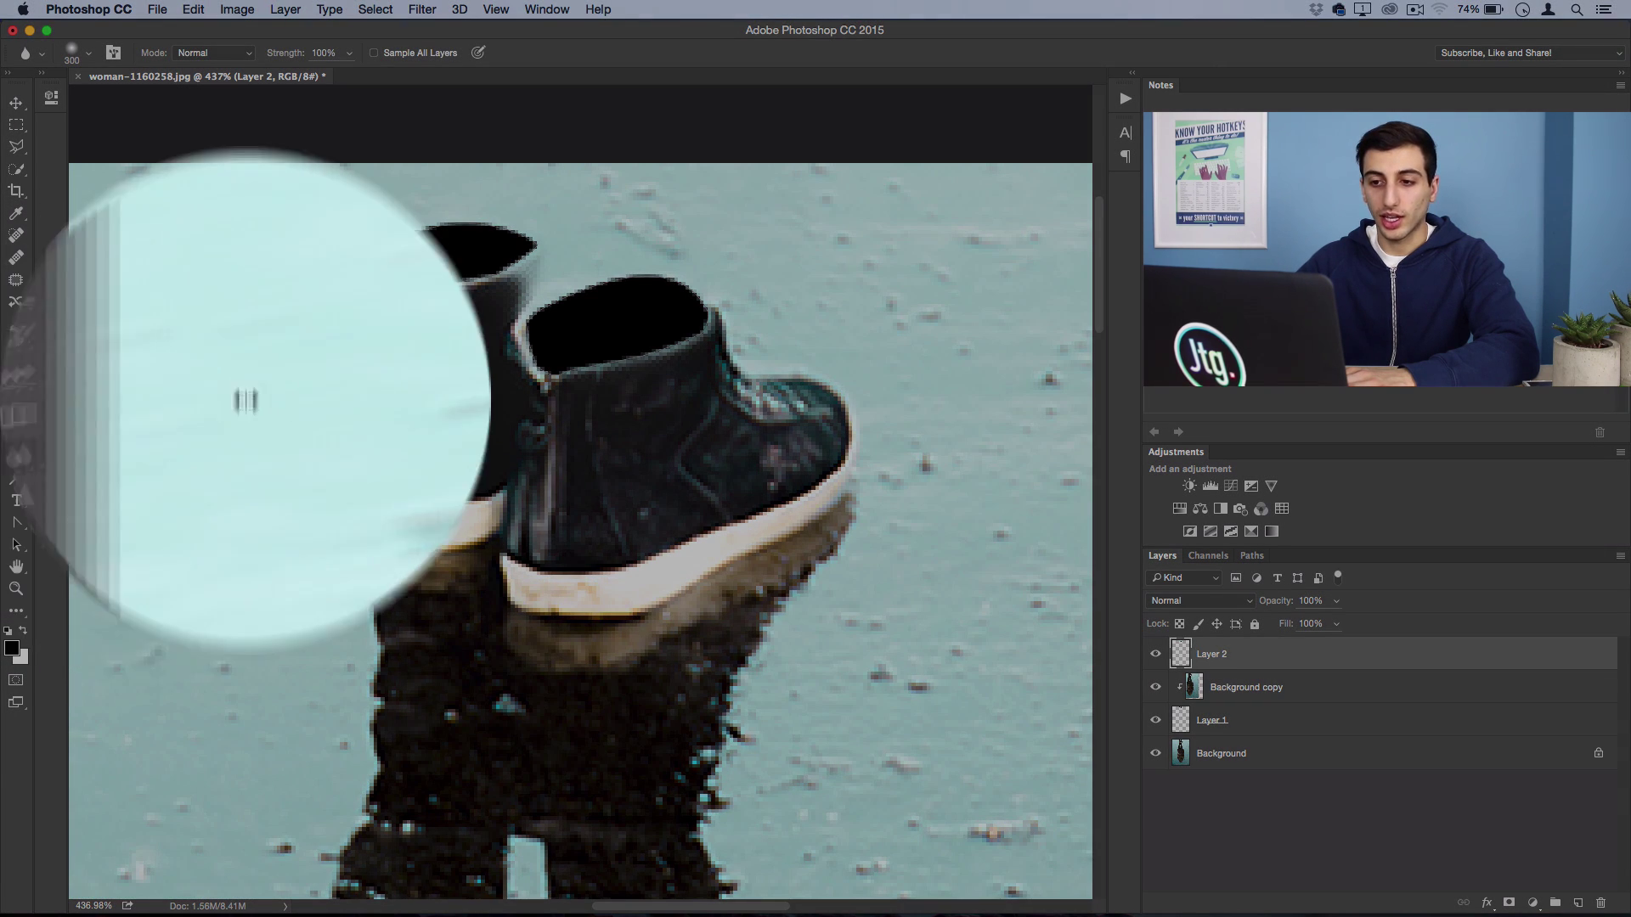
{"action": "left_click", "coordinate": [89, 53]}
{"action": "left_click_drag", "start_coordinate": [130, 104], "coordinate": [118, 107]}
{"action": "mouse_move", "coordinate": [415, 270]}
{"action": "left_mouse_down"}
{"action": "mouse_move", "coordinate": [480, 264]}
{"action": "mouse_move", "coordinate": [428, 276]}
{"action": "left_mouse_up"}
{"action": "mouse_move", "coordinate": [581, 365]}
{"action": "left_mouse_down"}
{"action": "mouse_move", "coordinate": [686, 359]}
{"action": "mouse_move", "coordinate": [676, 327]}
{"action": "left_mouse_up"}
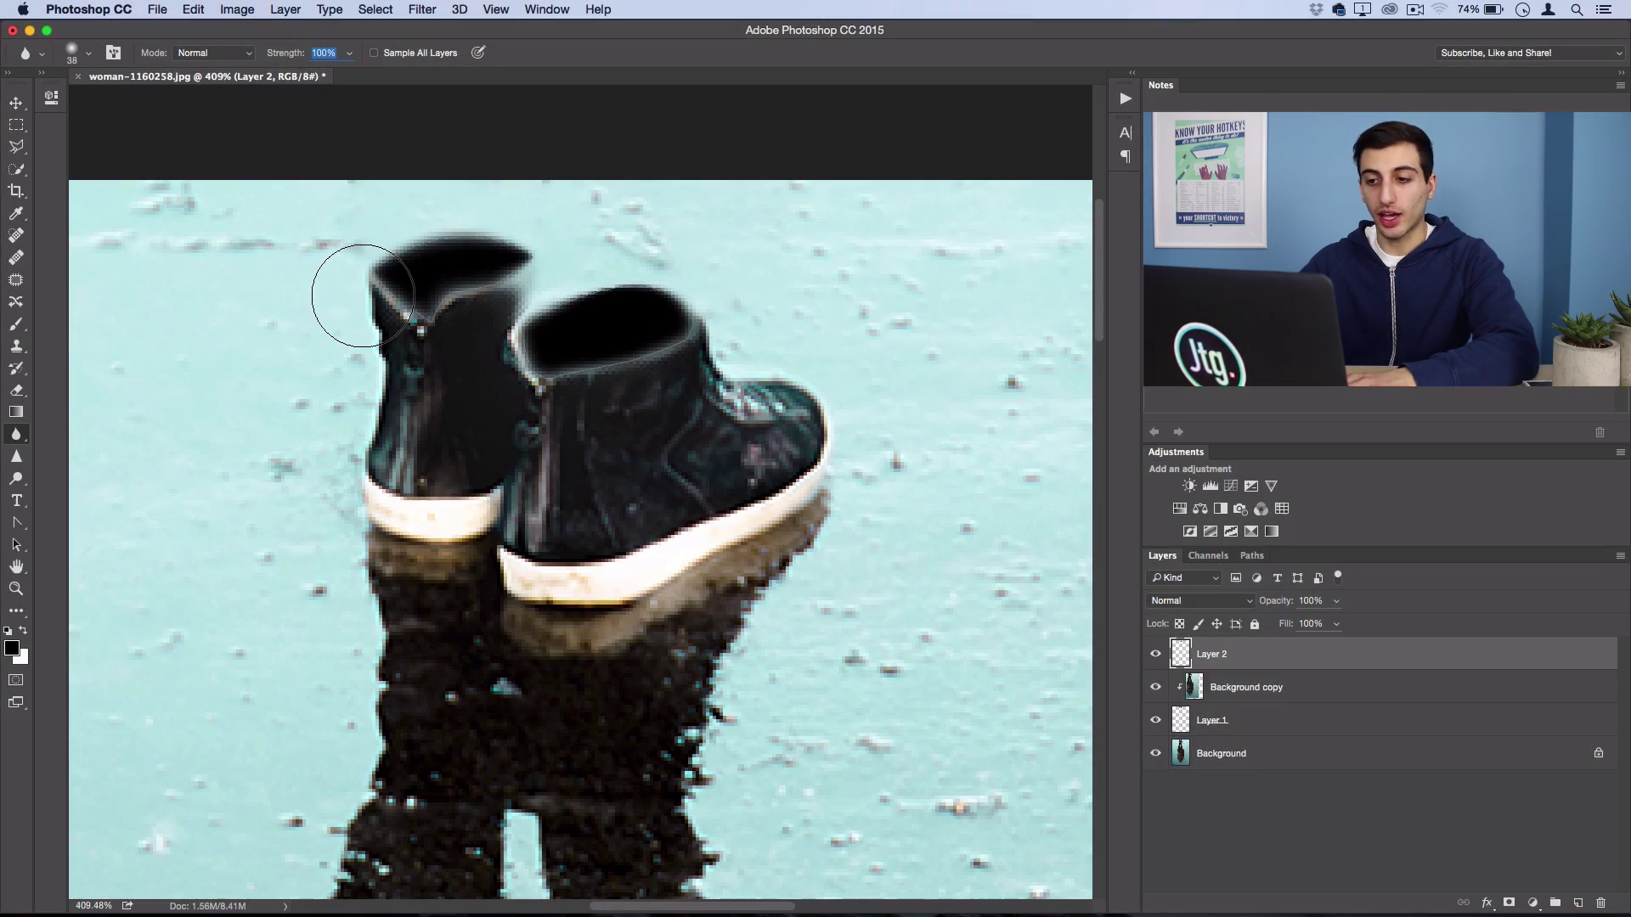
- Duplicate the Background layer, place the copy at the top of the stack and give it a Hide All layer mask
{"action": "left_click", "coordinate": [1223, 755]}
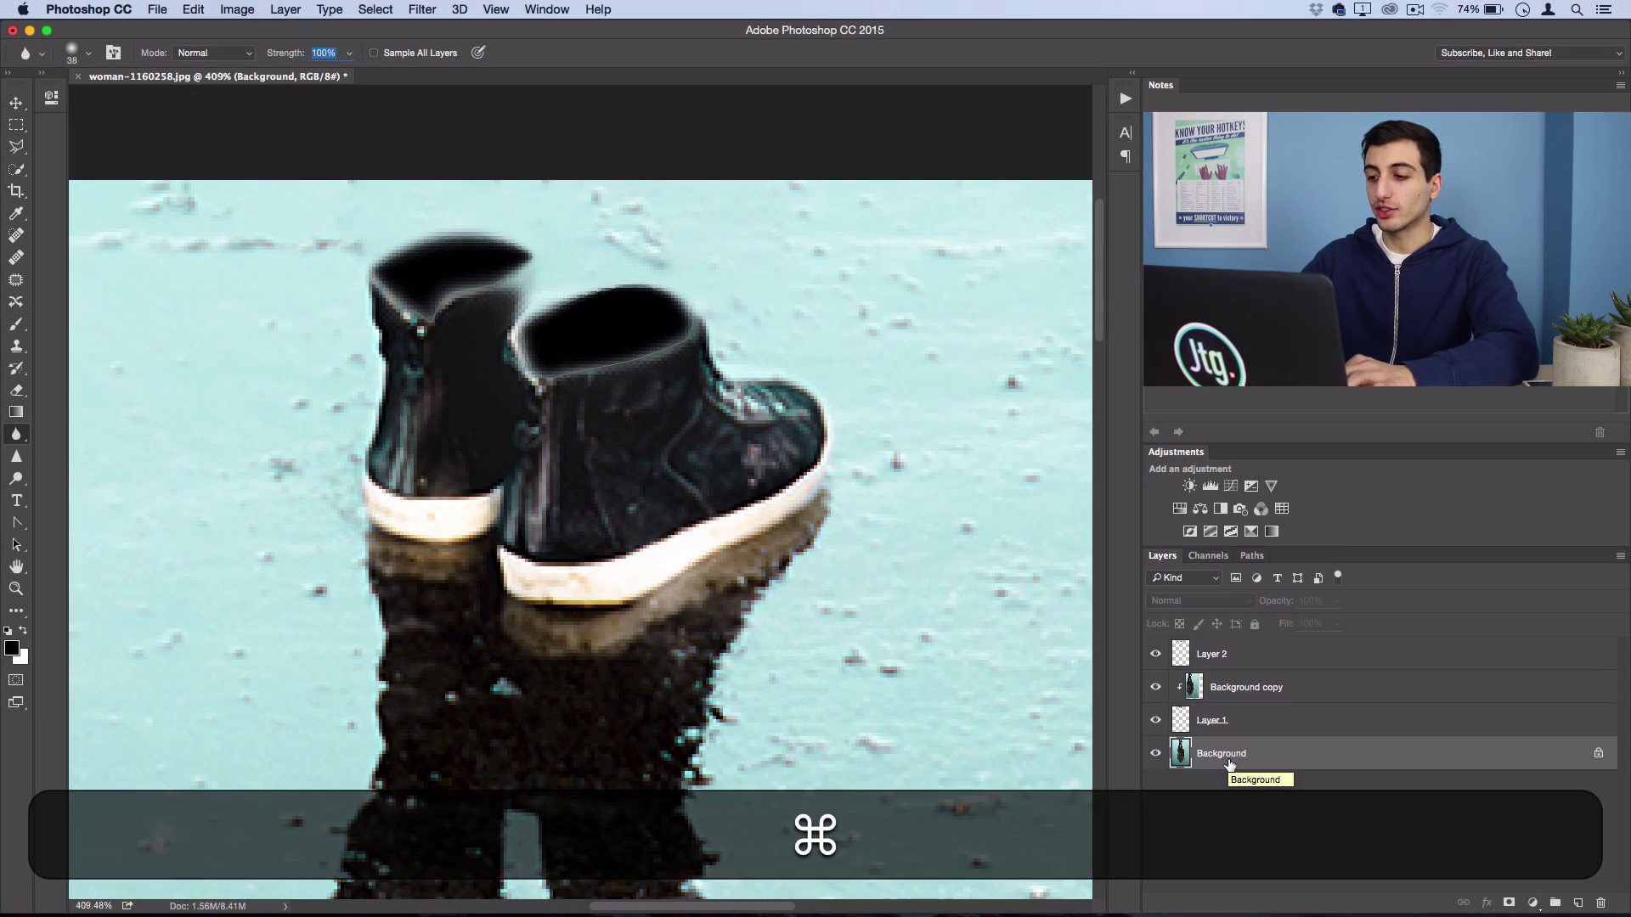
{"action": "key", "text": "super+j"}
{"action": "left_click_drag", "start_coordinate": [1223, 755], "coordinate": [1225, 650]}
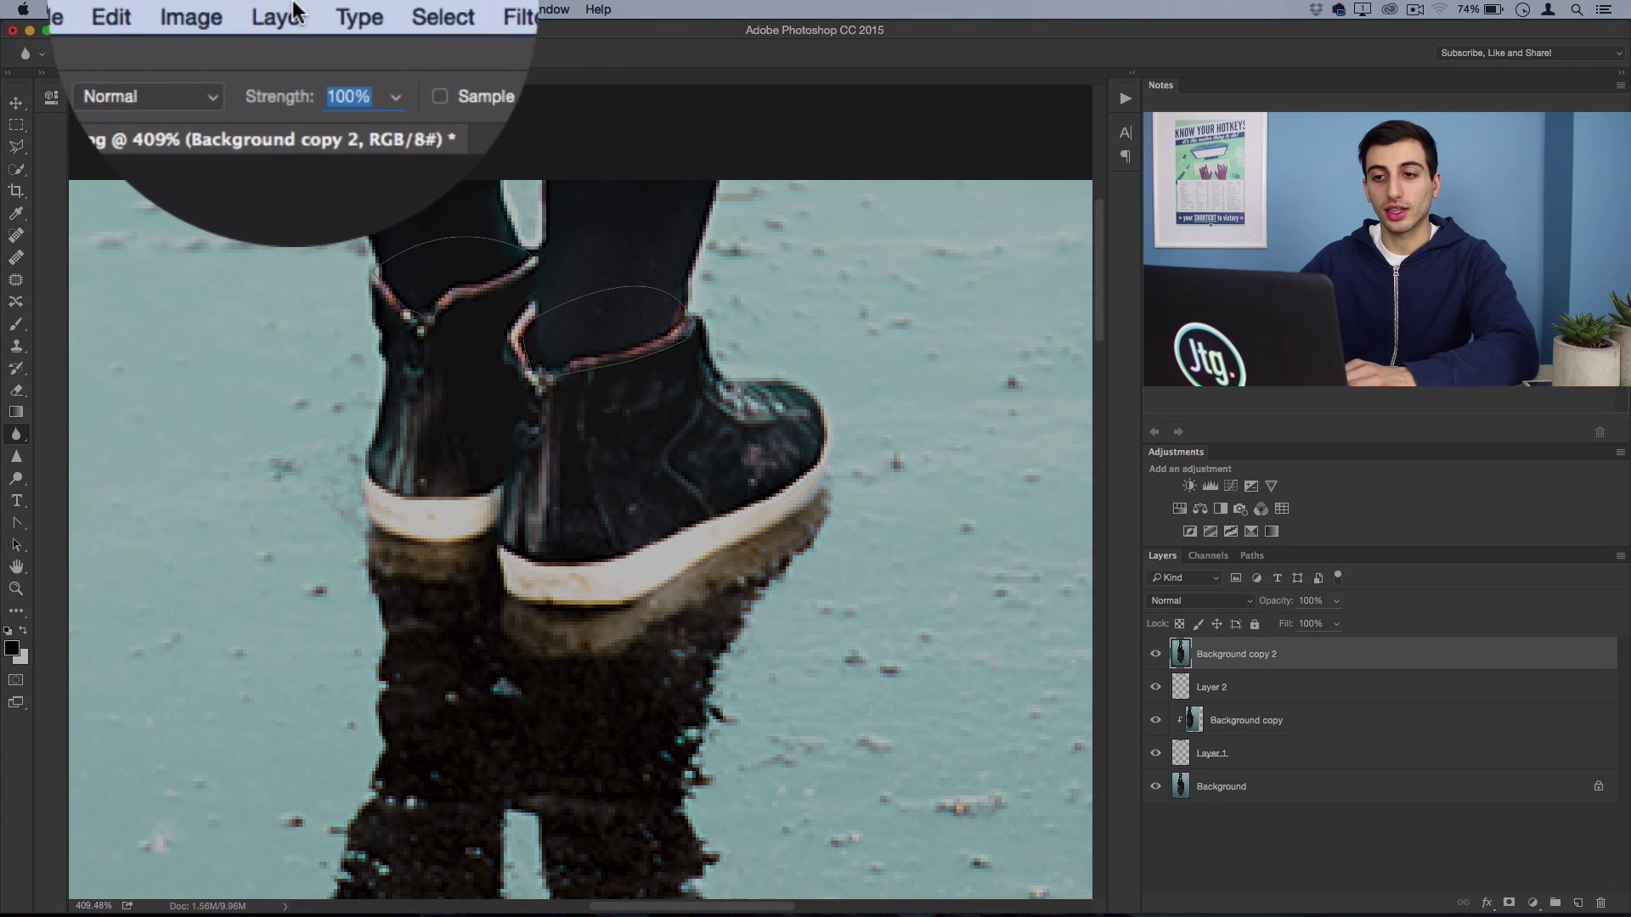
{"action": "left_click", "coordinate": [285, 9]}
{"action": "mouse_move", "coordinate": [357, 270]}
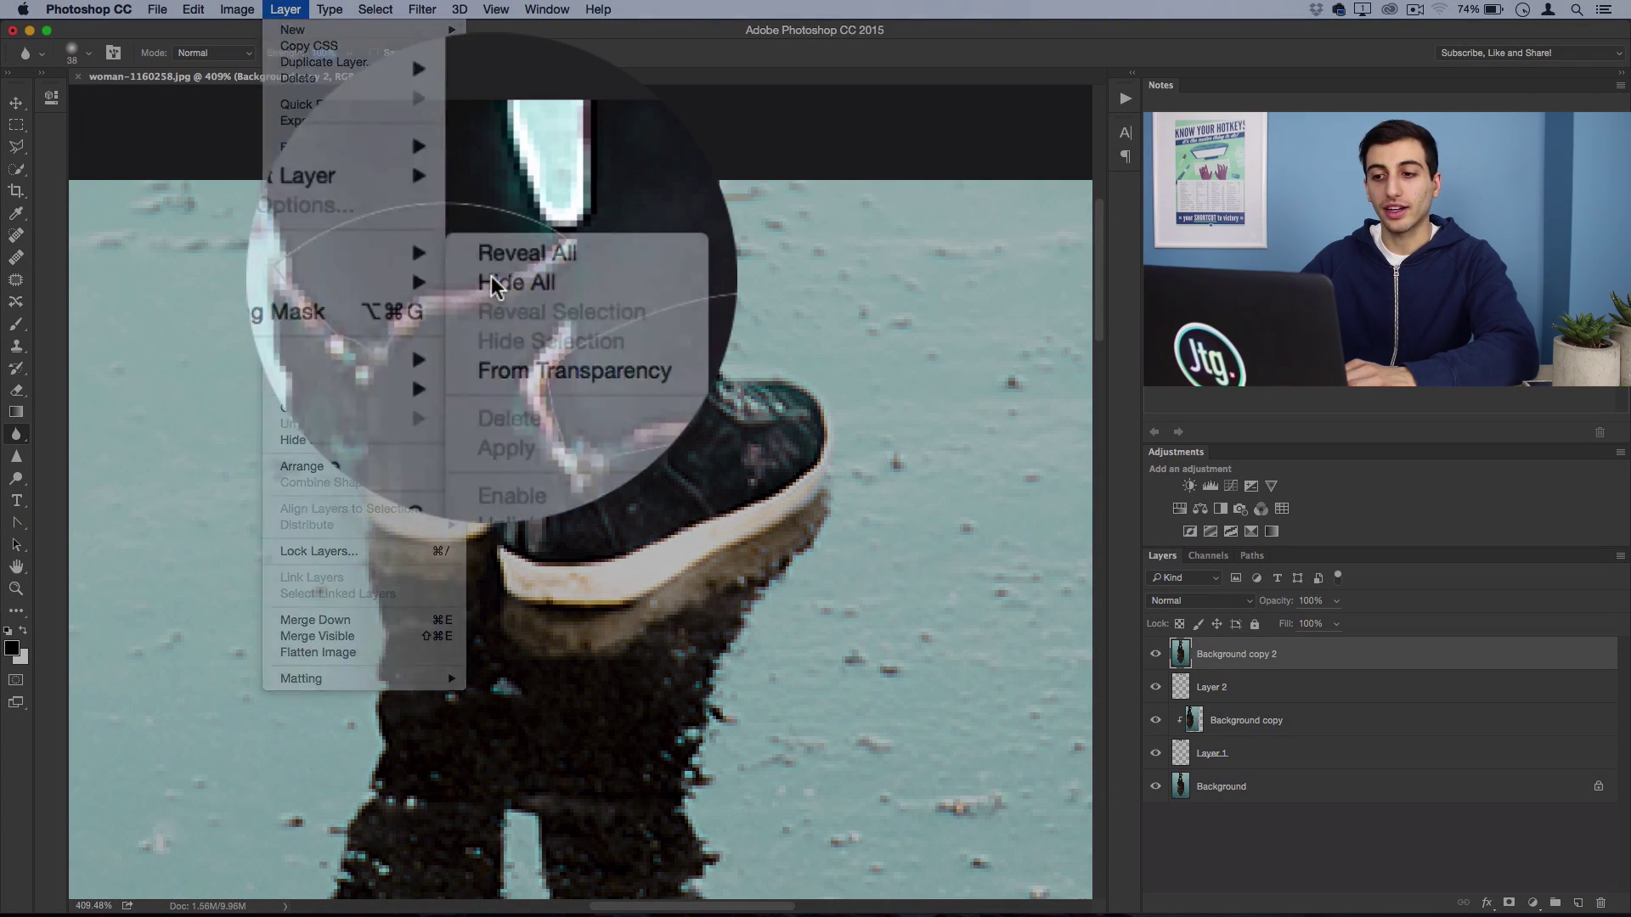
{"action": "left_click", "coordinate": [493, 287]}
- Paint white on the mask with a 22 to 30 px brush at 0% hardness to reveal the original trim around both boot openings
{"action": "left_click", "coordinate": [17, 325]}
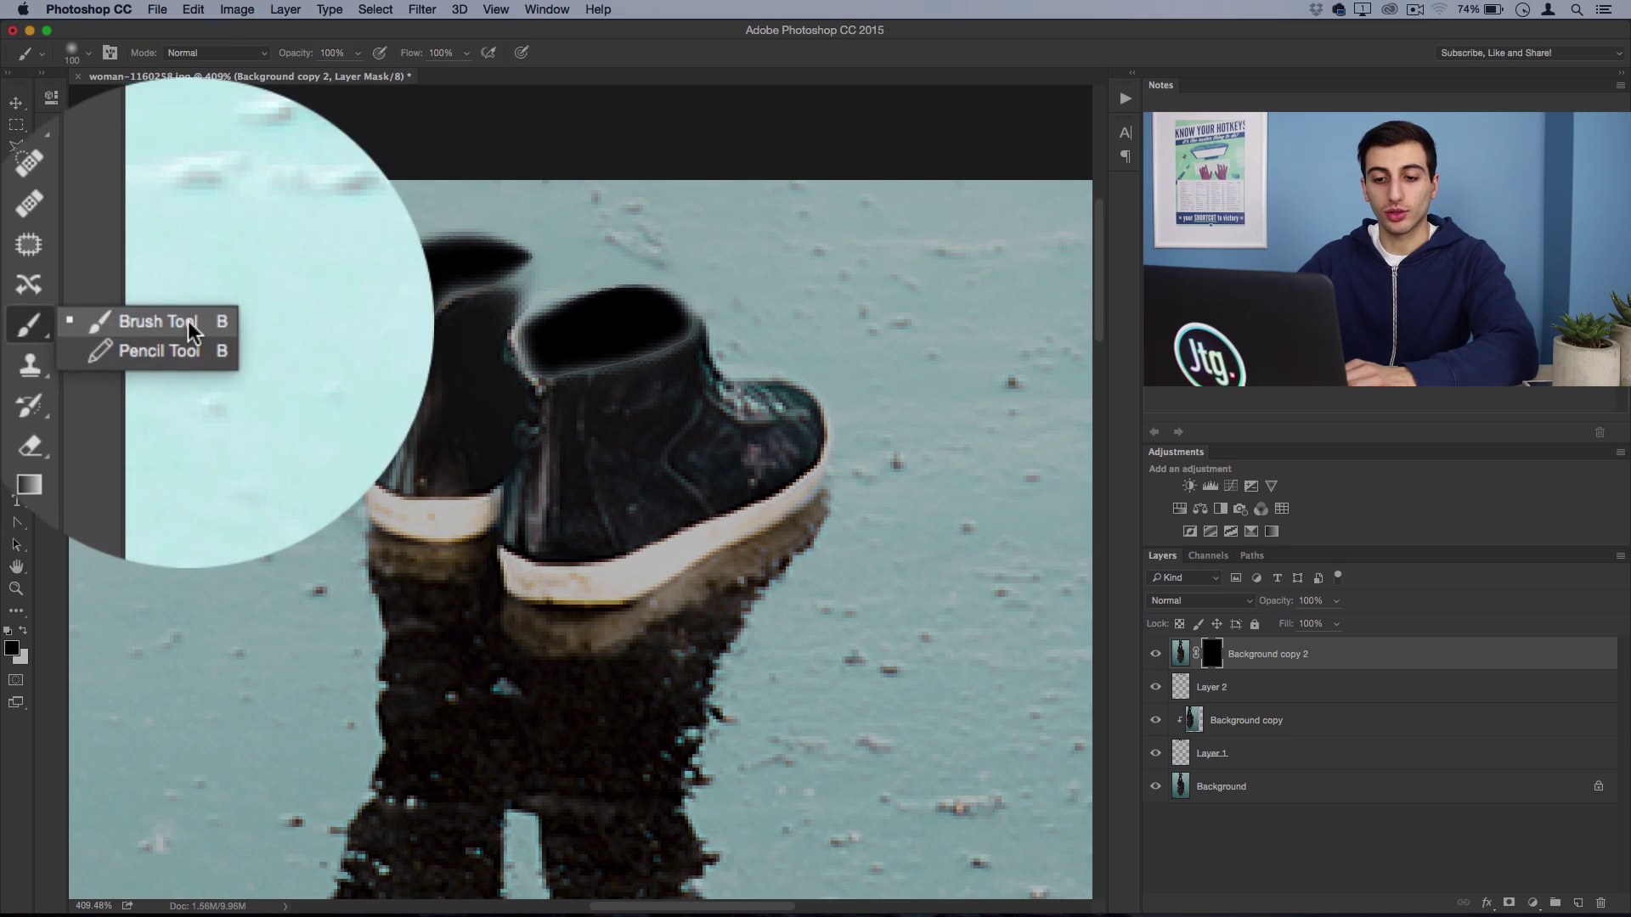
{"action": "left_click", "coordinate": [193, 331]}
{"action": "key", "text": "x"}
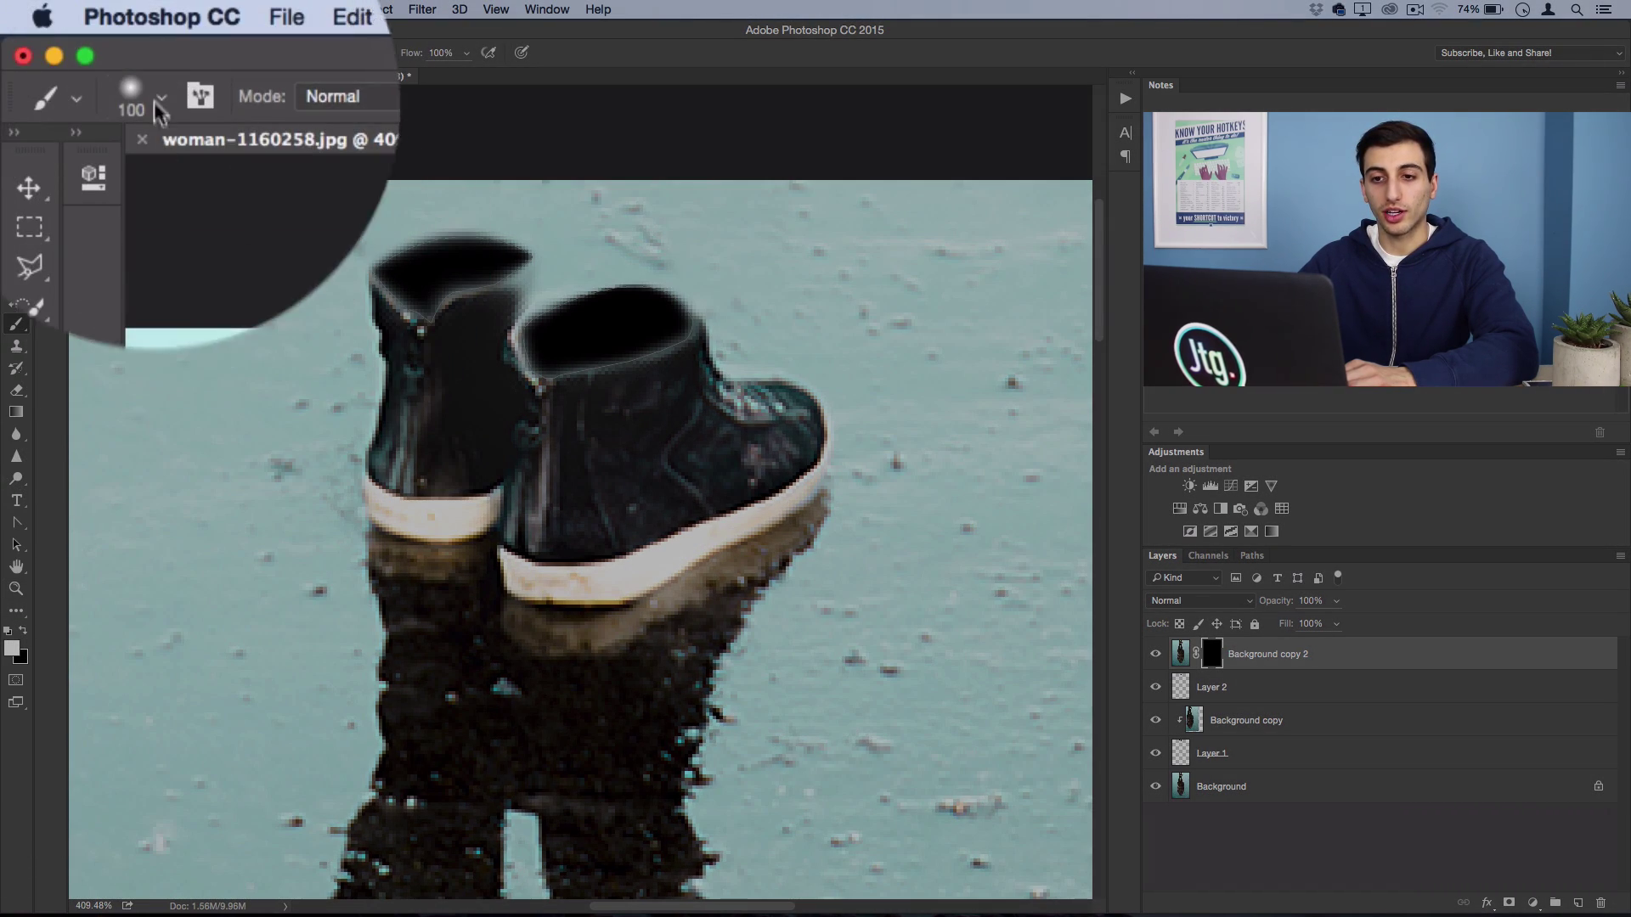
{"action": "left_click", "coordinate": [90, 53]}
{"action": "left_click_drag", "start_coordinate": [124, 108], "coordinate": [107, 108]}
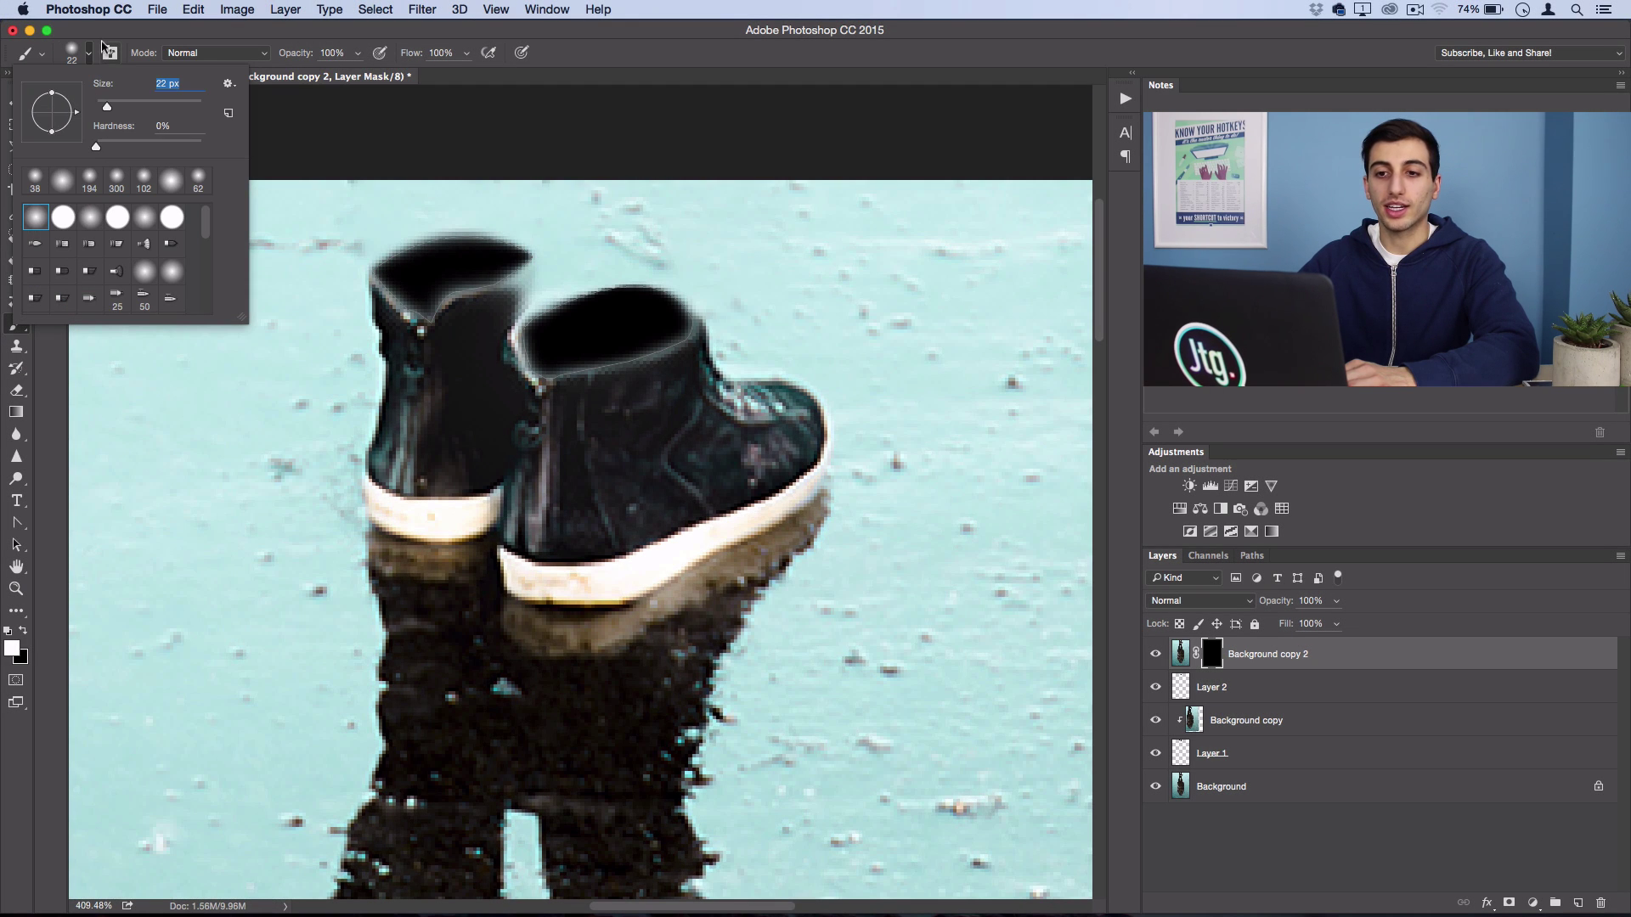
{"action": "key", "text": "Return"}
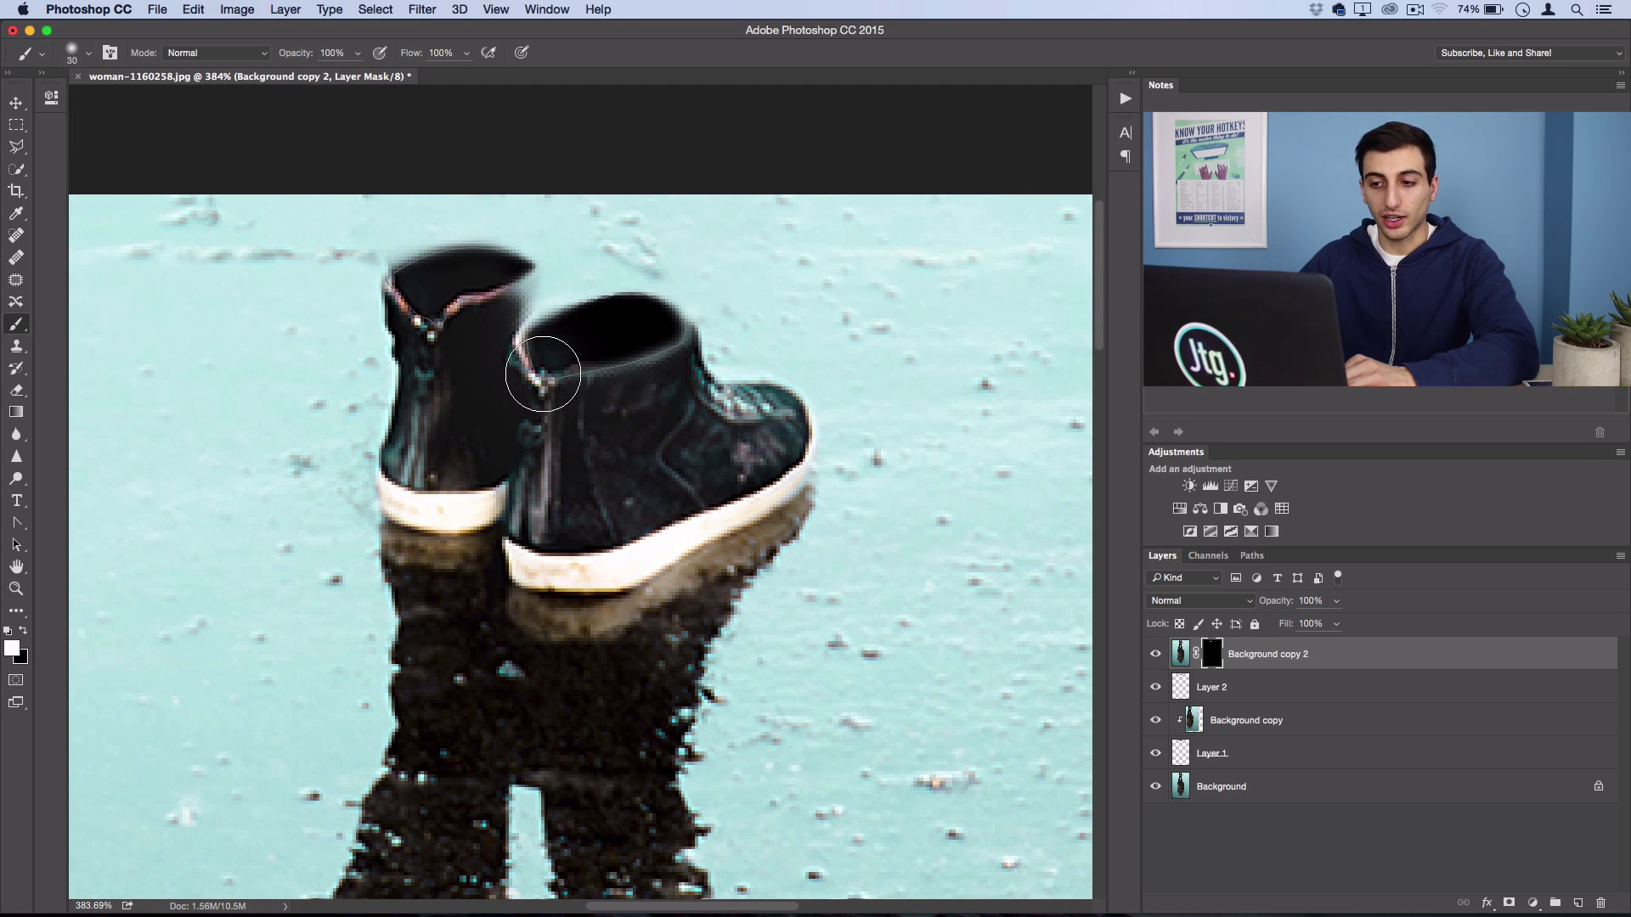
{"action": "mouse_move", "coordinate": [547, 383]}
{"action": "left_mouse_down"}
{"action": "mouse_move", "coordinate": [633, 388]}
{"action": "mouse_move", "coordinate": [607, 393]}
{"action": "mouse_move", "coordinate": [656, 380]}
{"action": "mouse_move", "coordinate": [573, 395]}
{"action": "left_mouse_up"}
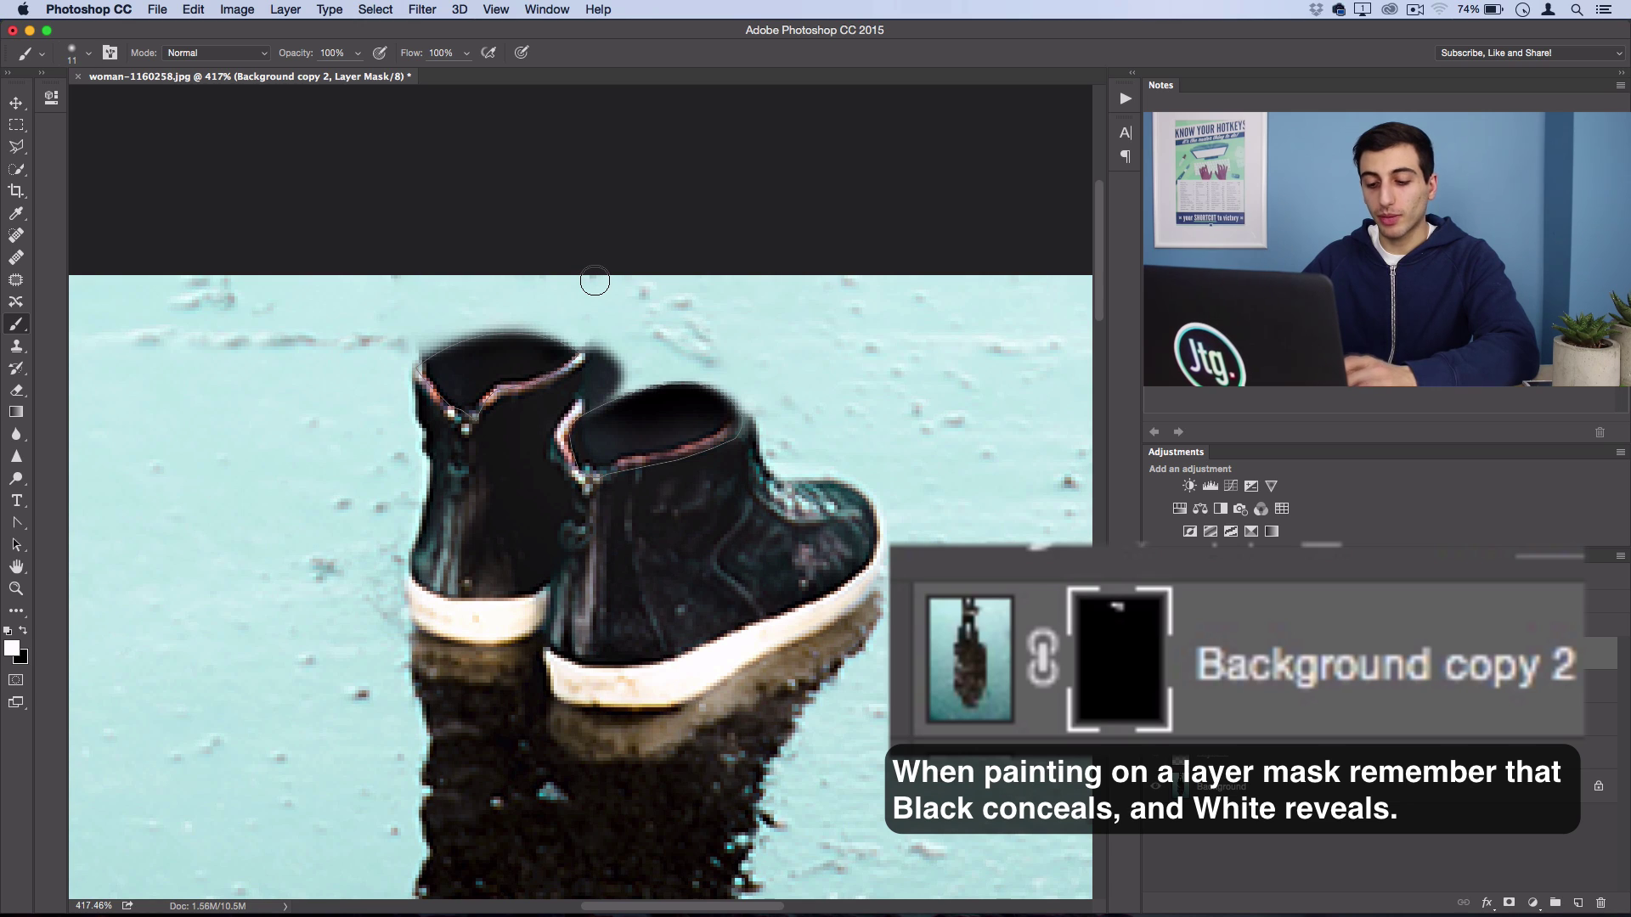
- Paint black on the mask with an 11 px brush to hide the stray leg patches around the boots, and view the image at 100%
{"action": "key", "text": "x"}
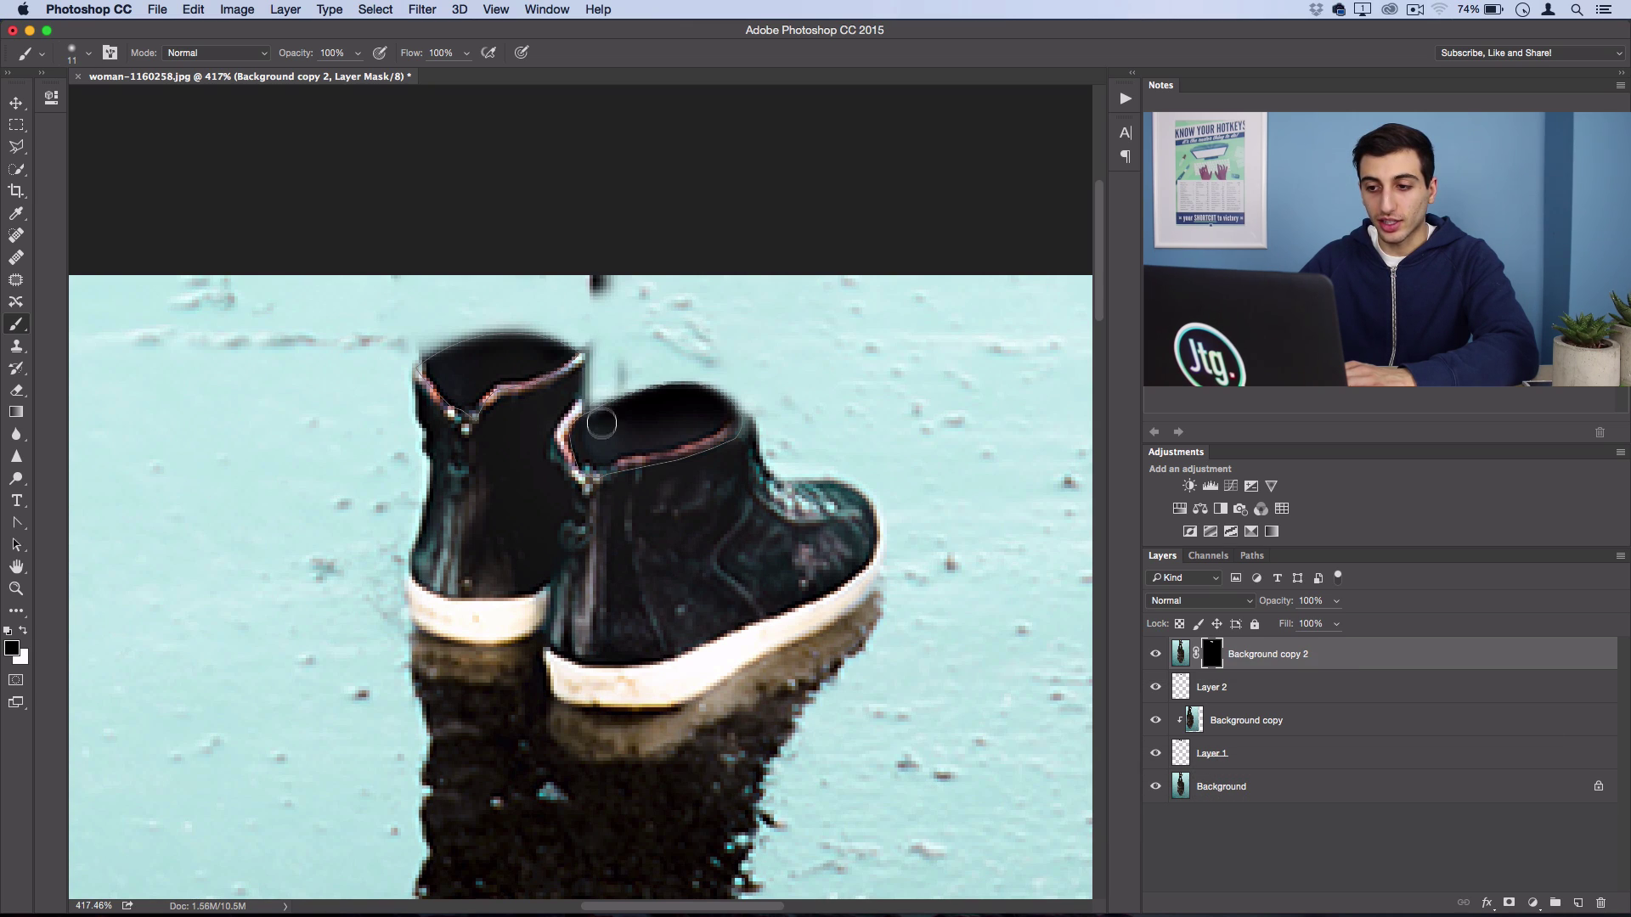
{"action": "key", "text": "super+1"}
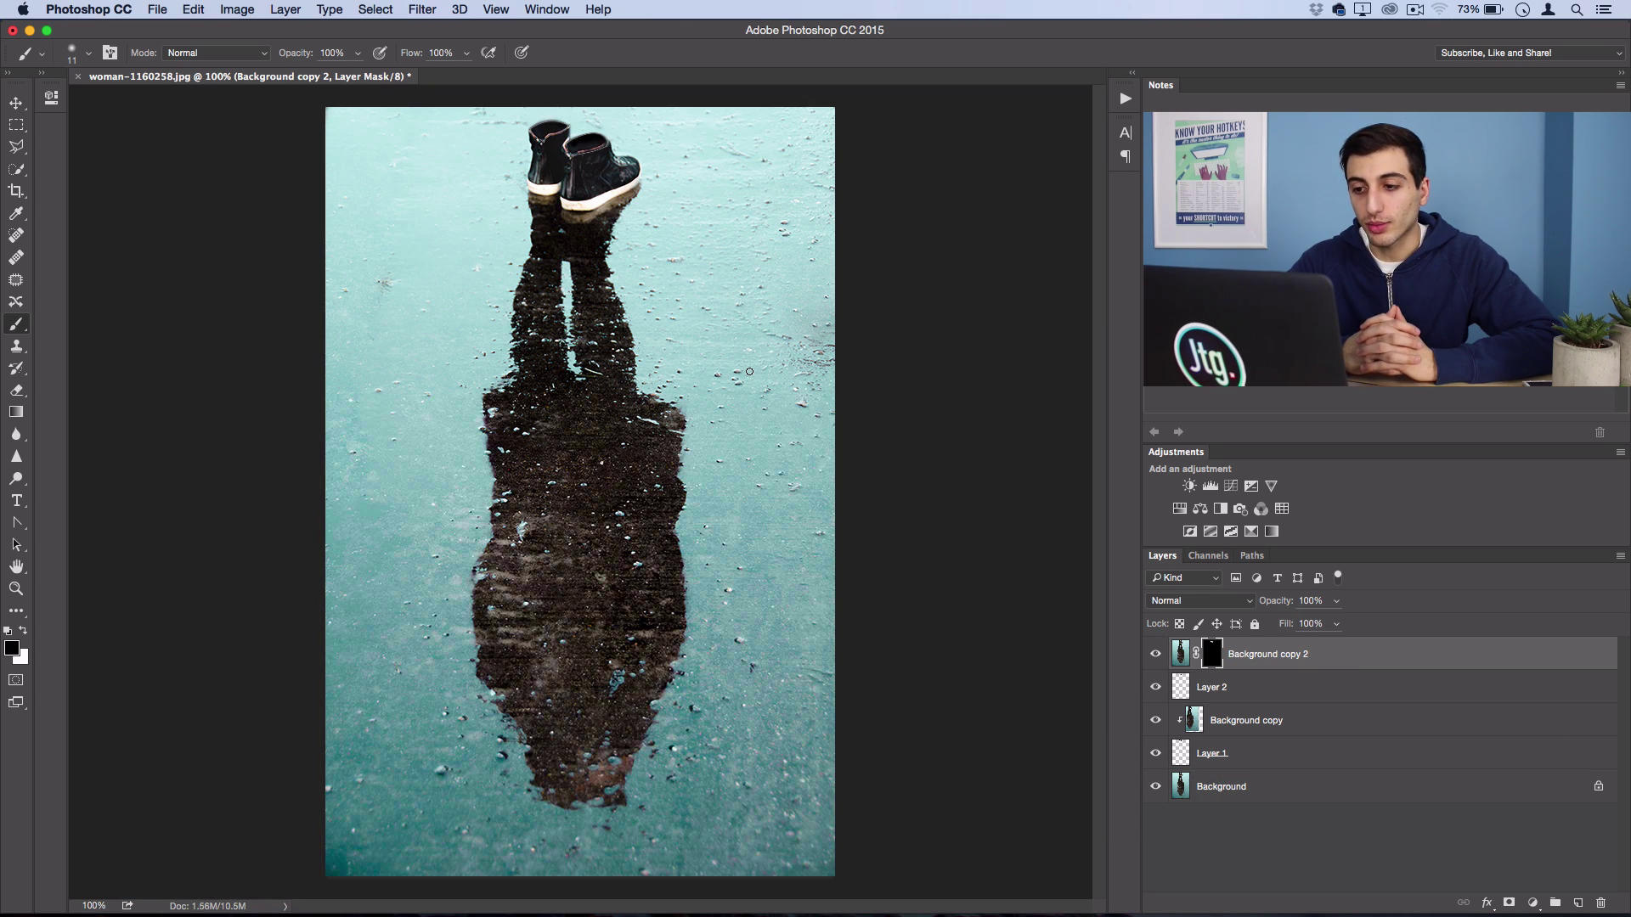